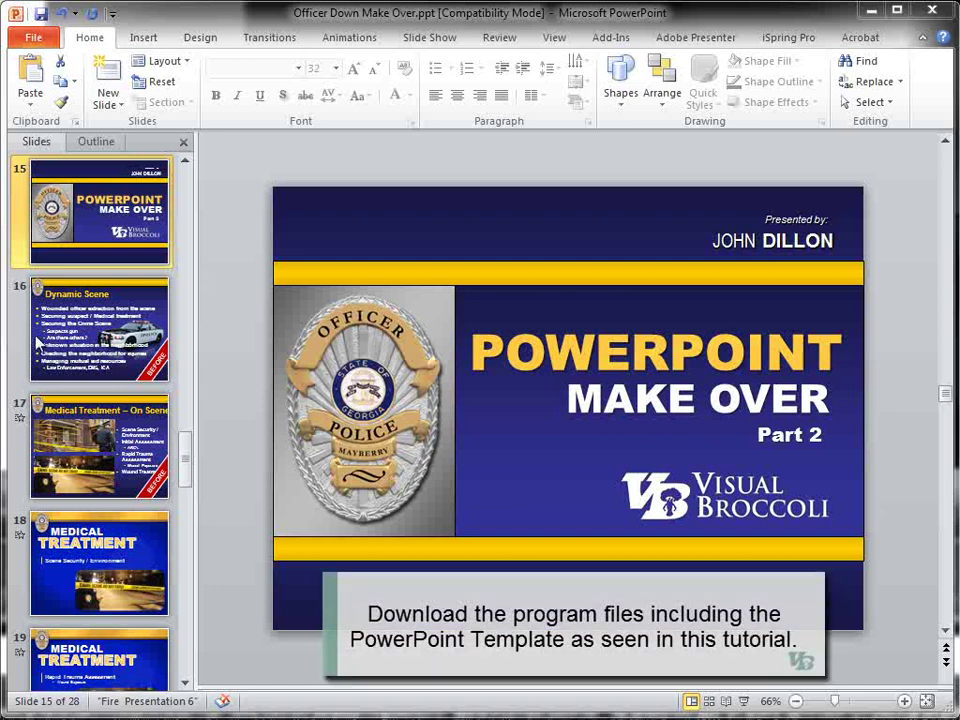
# Open slide 16, the crowded 'Dynamic Scene' bullet slide marked BEFORE.
pyautogui.click(107, 328)
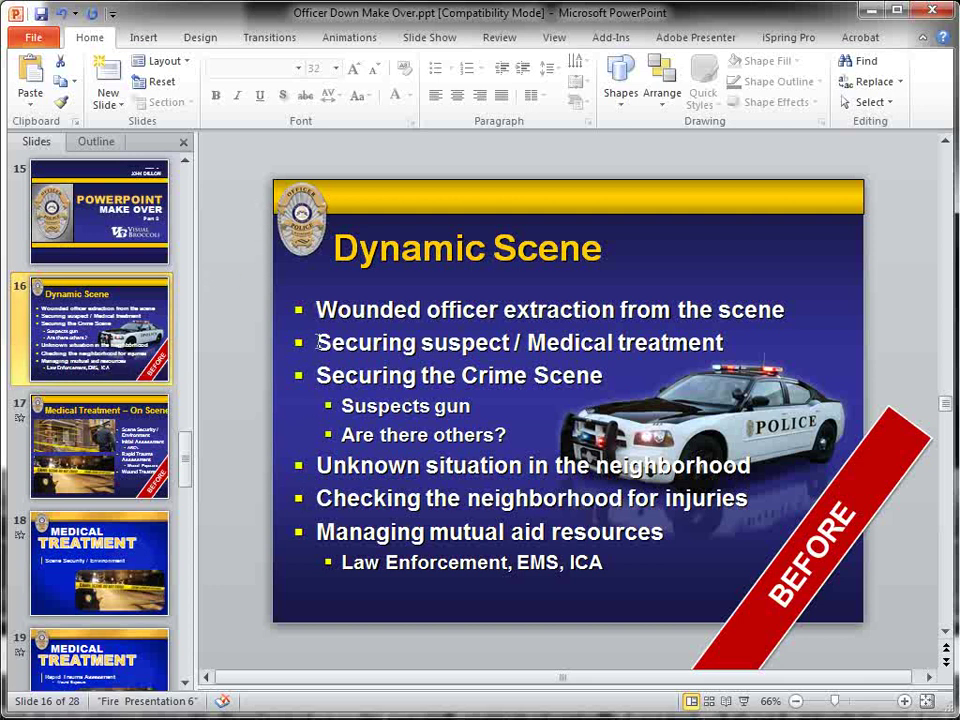
# Move the police car picture down toward the lower right of slide 16.
pyautogui.click(318, 463)
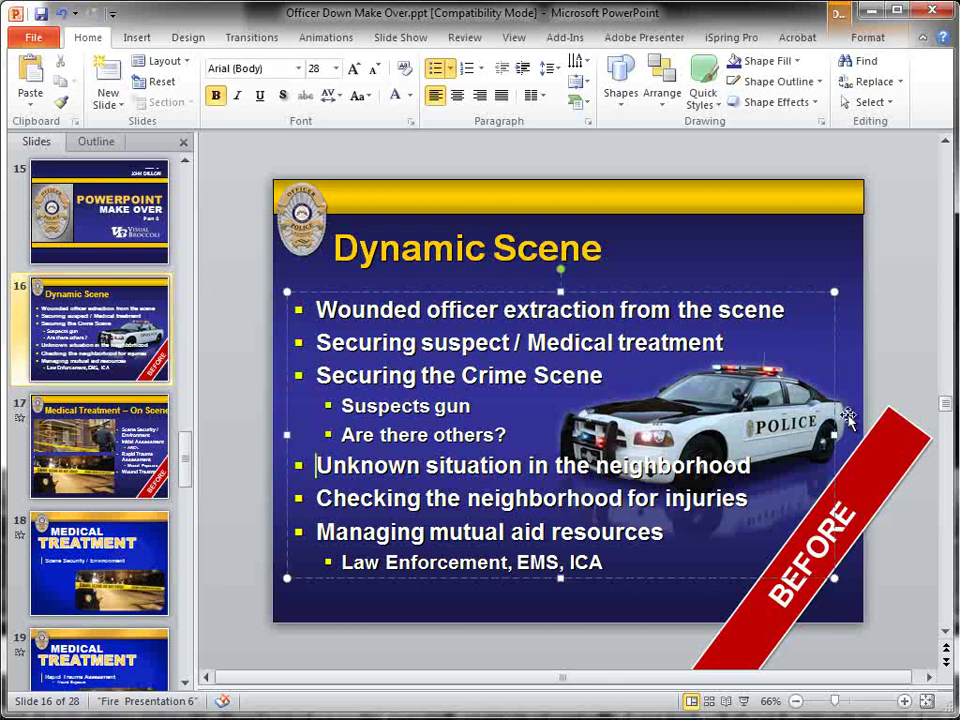
pyautogui.click(846, 440)
pyautogui.moveTo(826, 420); pyautogui.dragTo(845, 515)
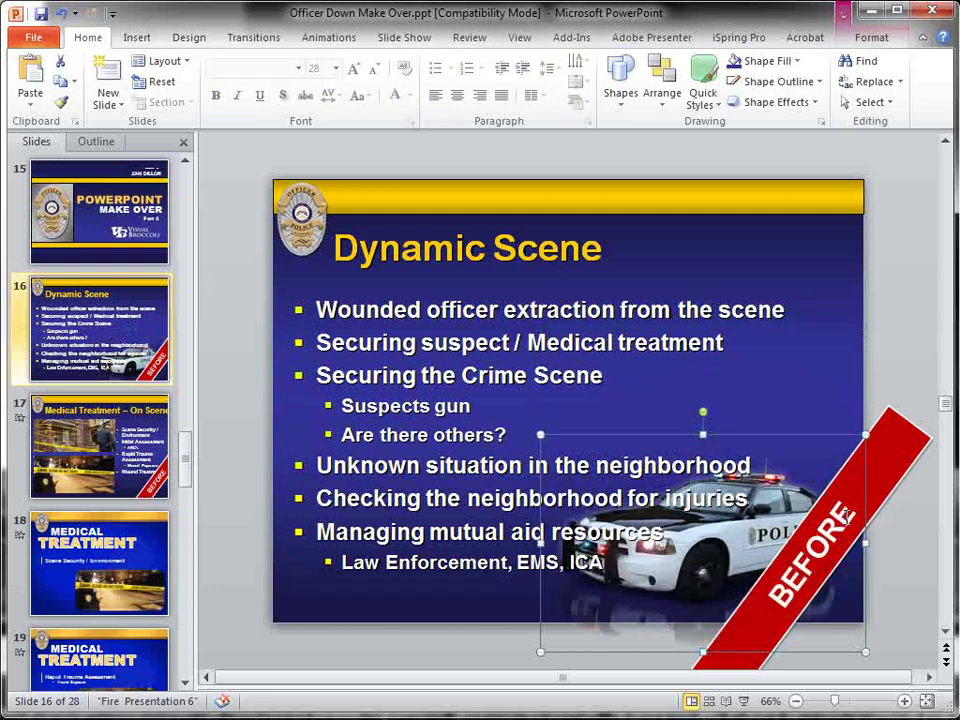
pyautogui.click(60, 275)
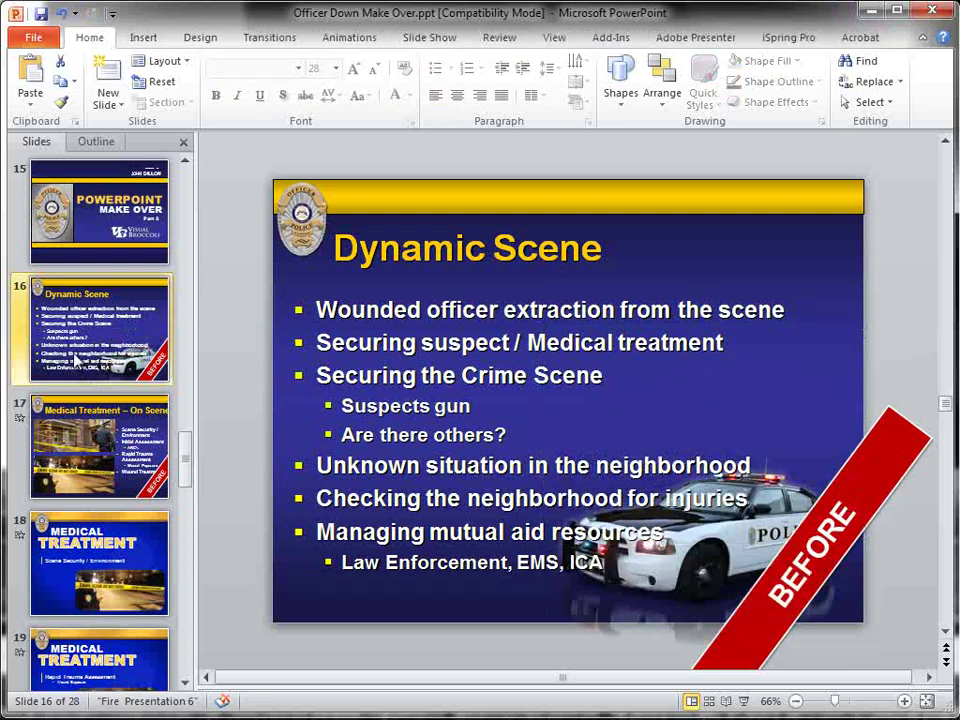
# Duplicate the Dynamic Scene slide and delete the first five bullets from the original.
pyautogui.rightClick(75, 328)
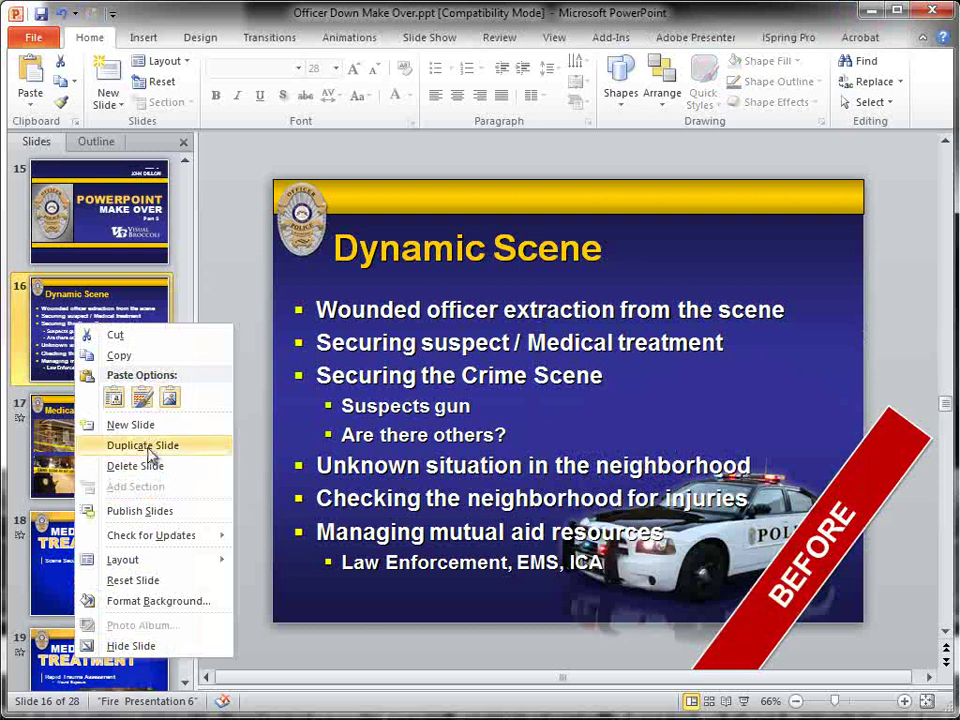
pyautogui.click(152, 444)
pyautogui.click(94, 278)
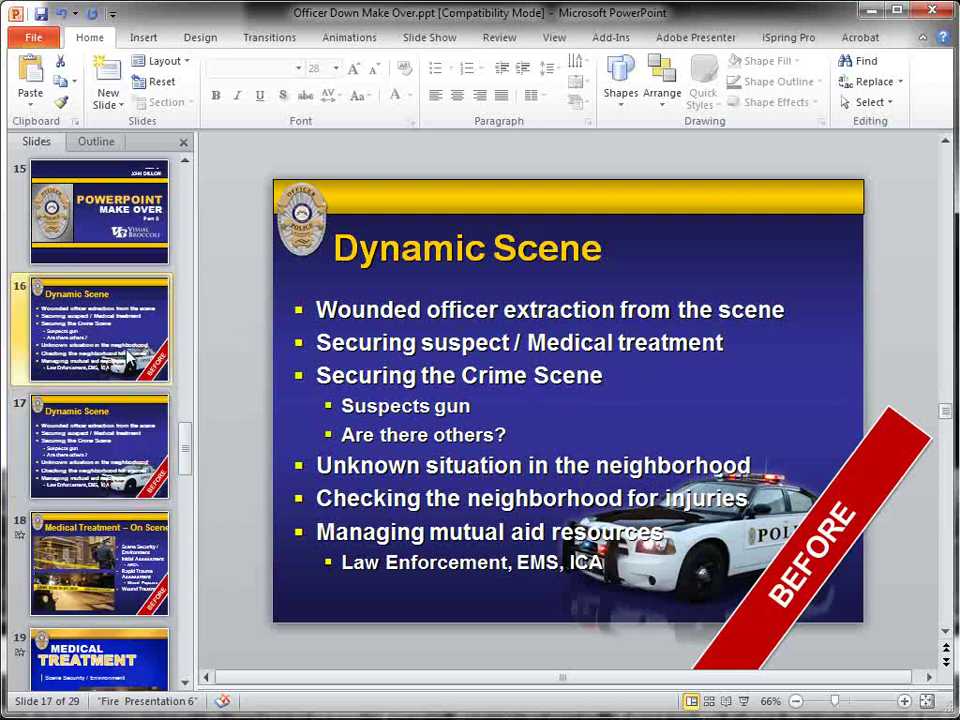
pyautogui.moveTo(506, 434); pyautogui.dragTo(316, 311)
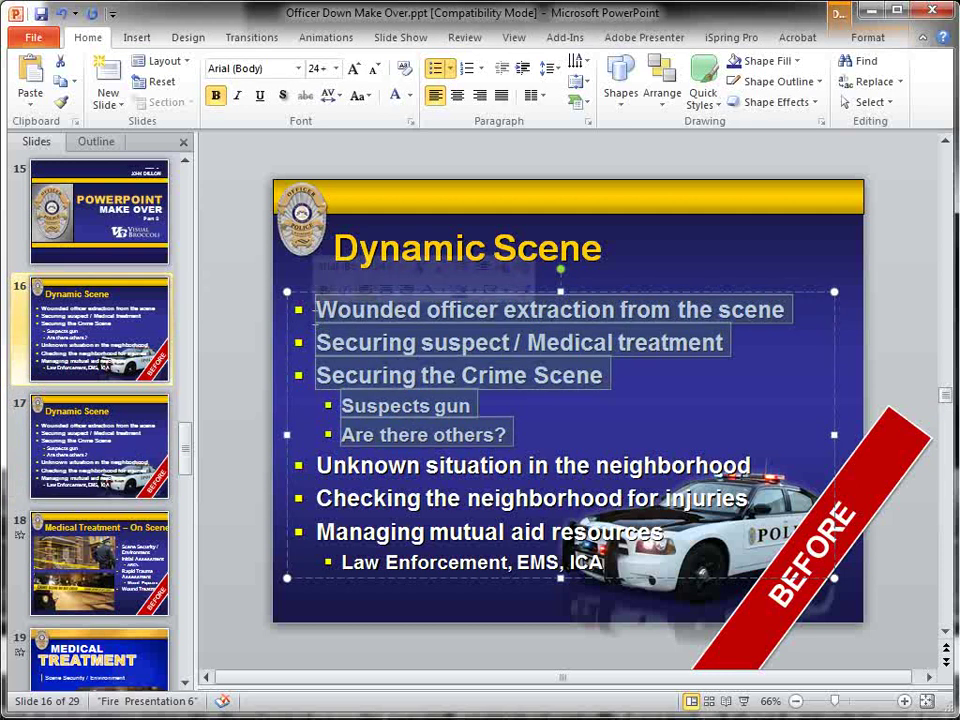
pyautogui.press('Delete')
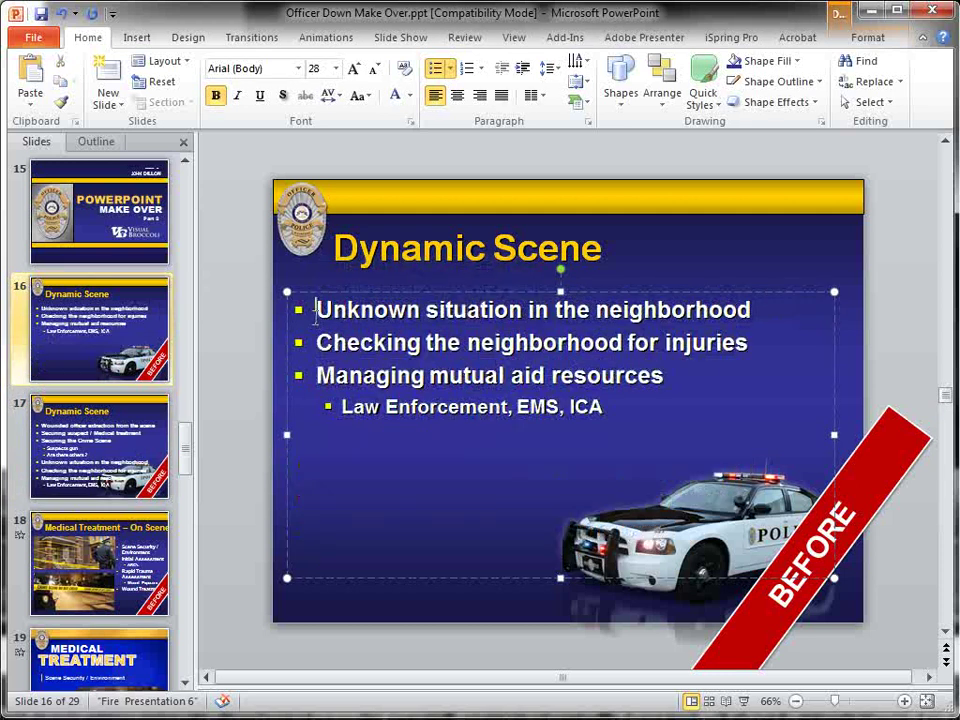
# Swap slides 16 and 17, then delete the last four bullets from the full-list copy.
pyautogui.click(96, 446)
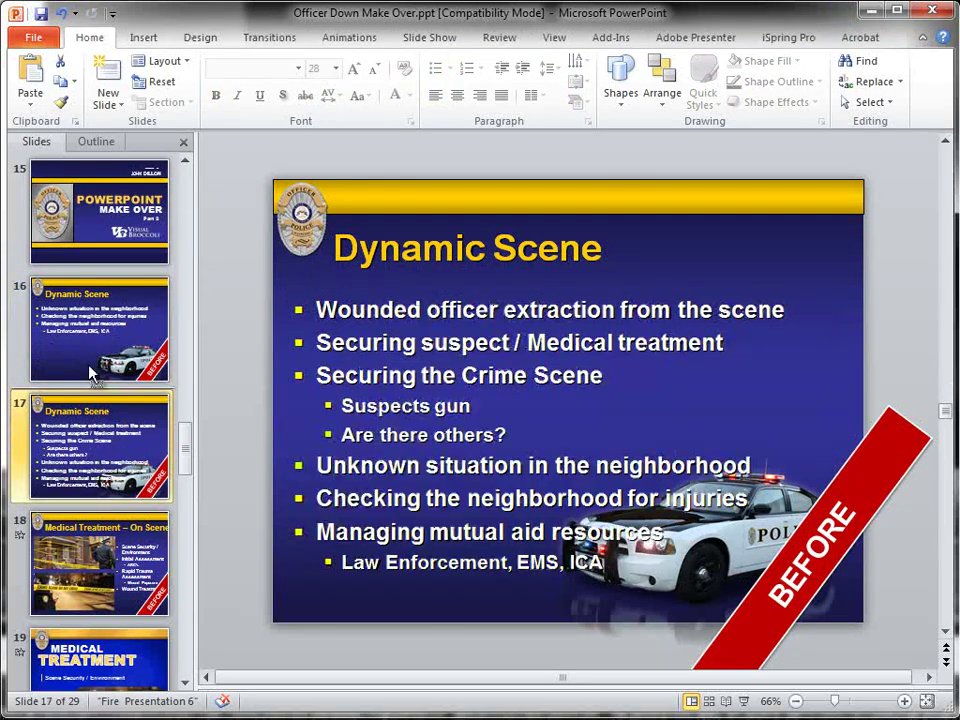
pyautogui.moveTo(90, 322); pyautogui.dragTo(66, 505)
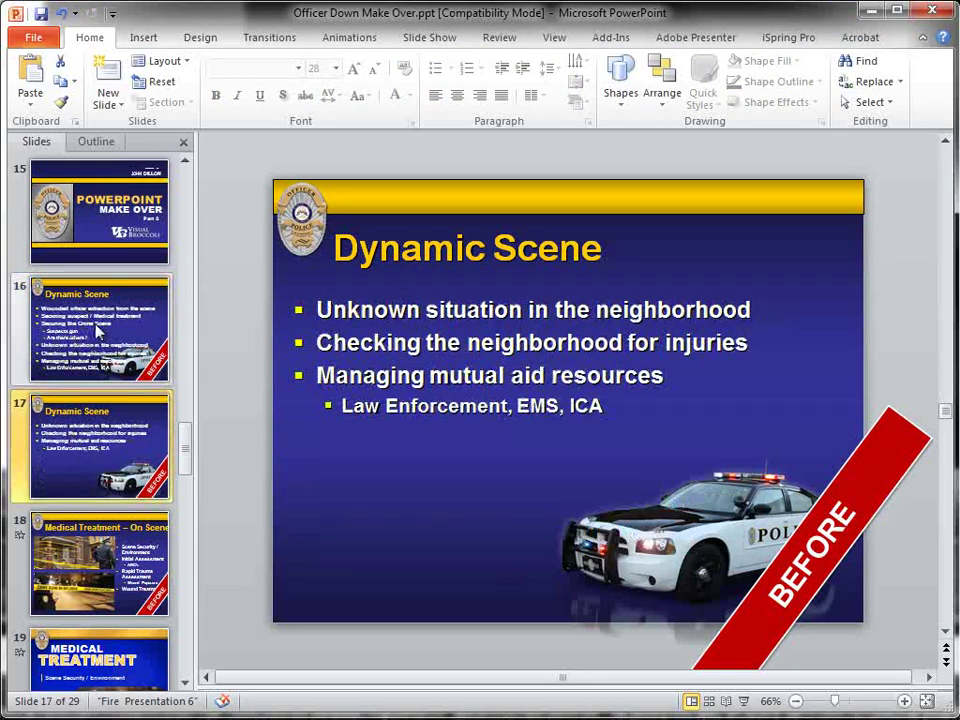
pyautogui.click(97, 330)
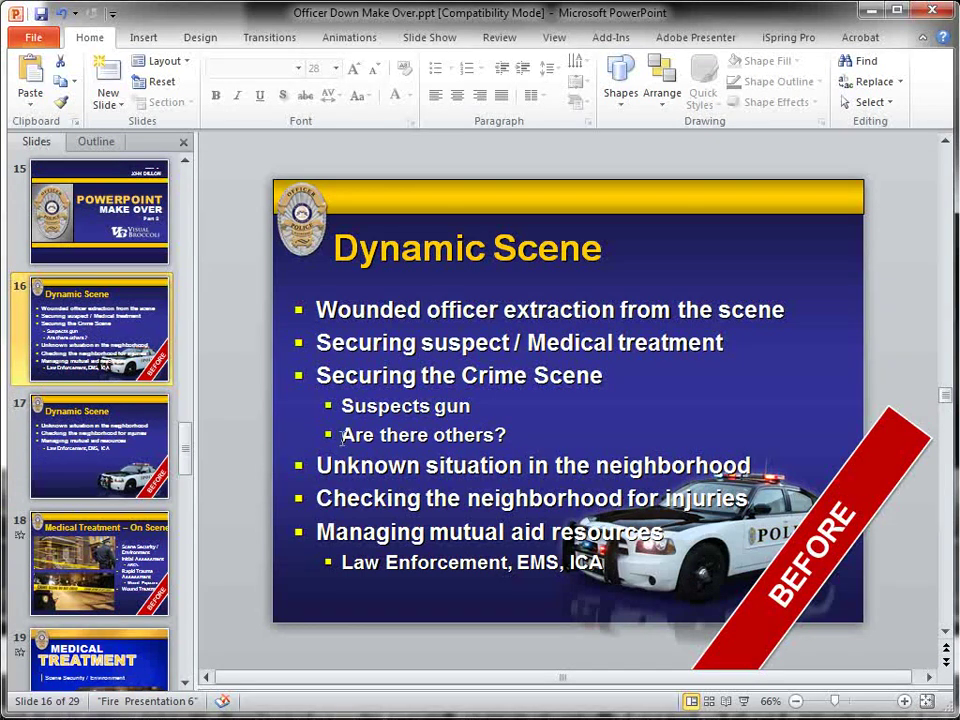
pyautogui.moveTo(317, 460); pyautogui.dragTo(764, 563)
pyautogui.press('Delete')
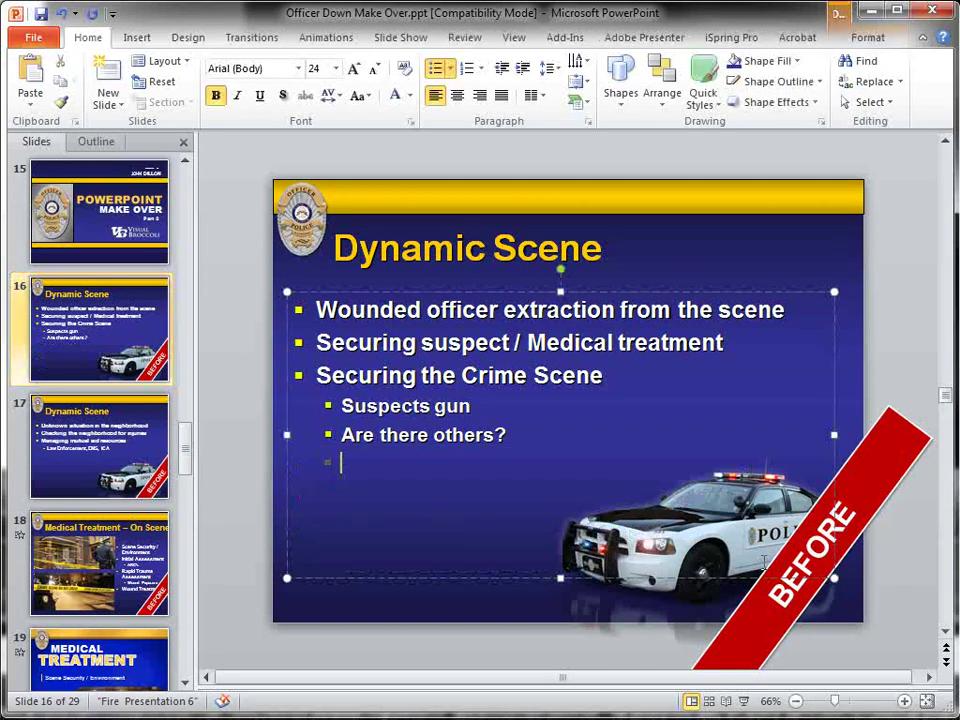
# Compare the two split Dynamic Scene slides back and forth.
pyautogui.click(443, 163)
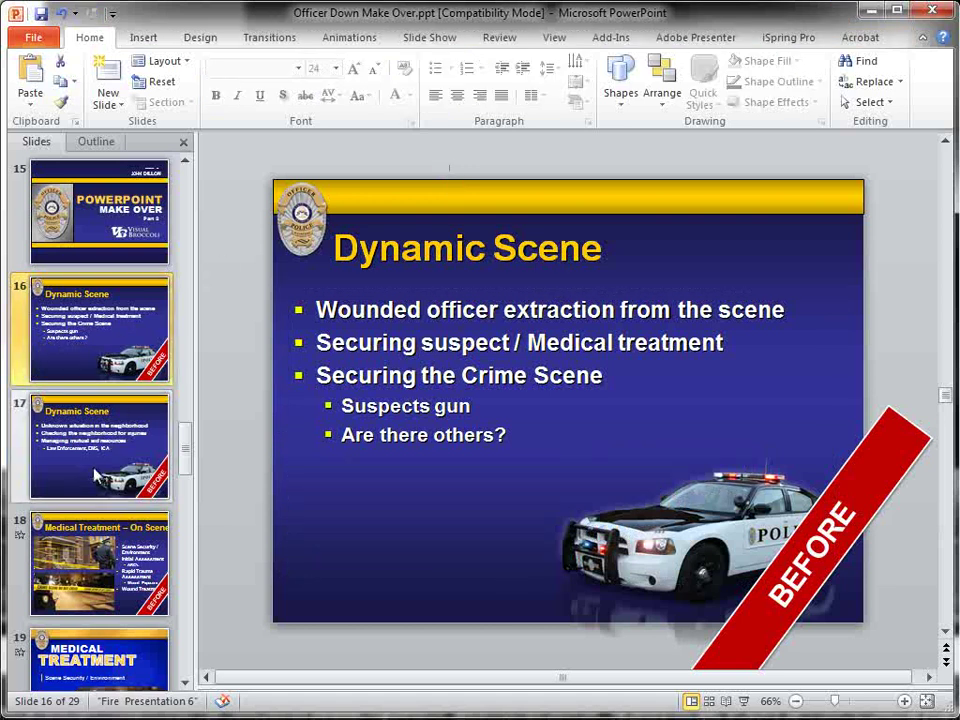
pyautogui.press('Down')
pyautogui.press('Up')
pyautogui.press('Down')
# Go to slide 18, 'Medical Treatment – On Scene', with its two photos.
pyautogui.click(107, 358)
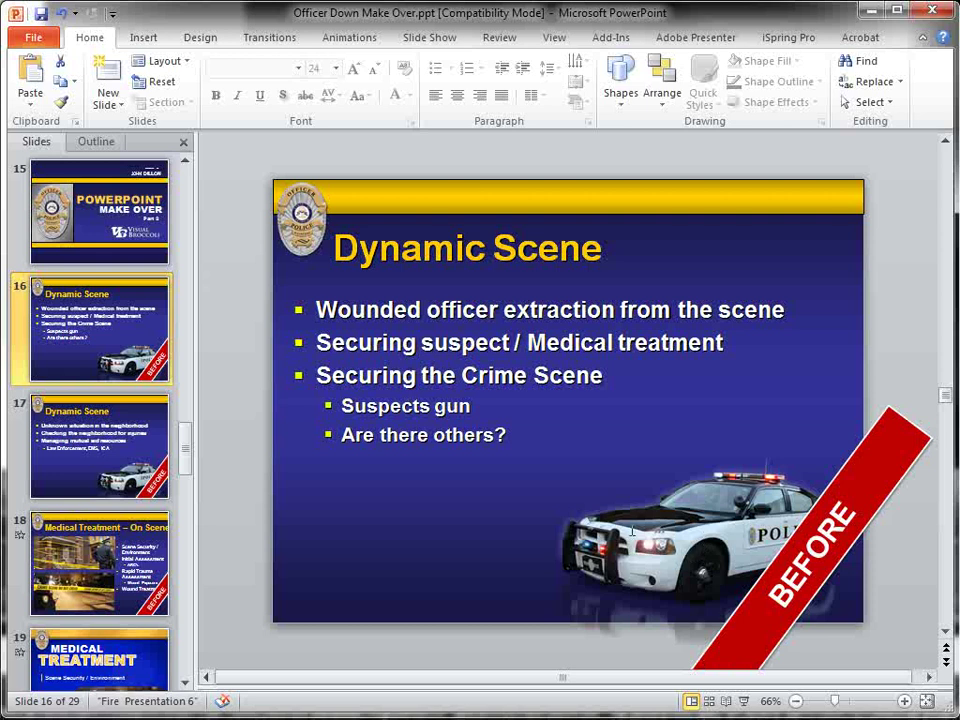
pyautogui.click(95, 567)
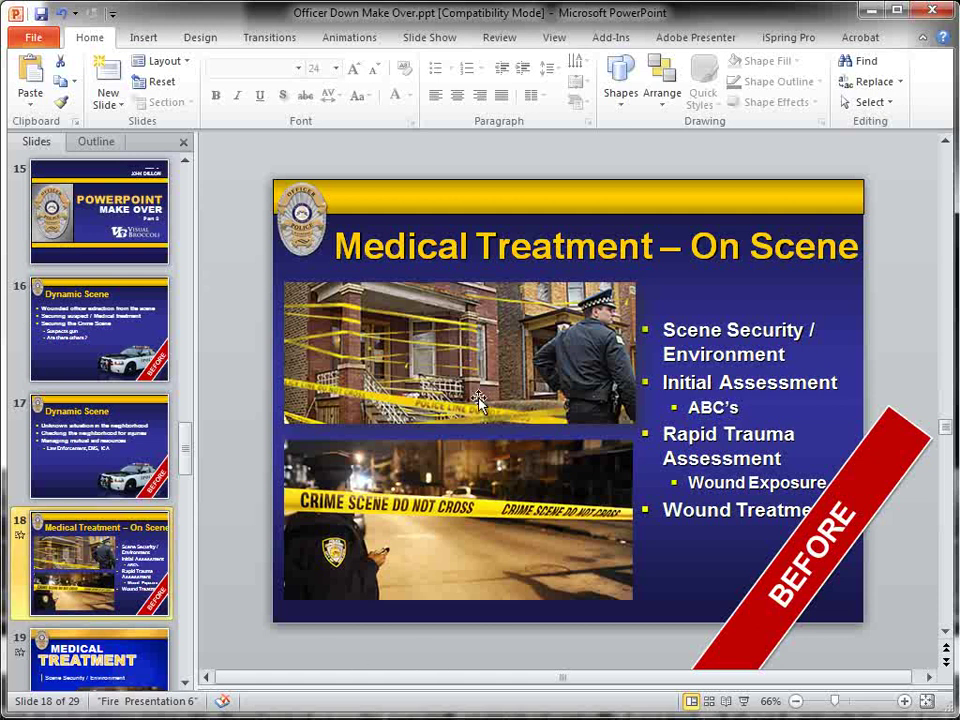
pyautogui.click(435, 363)
pyautogui.click(402, 478)
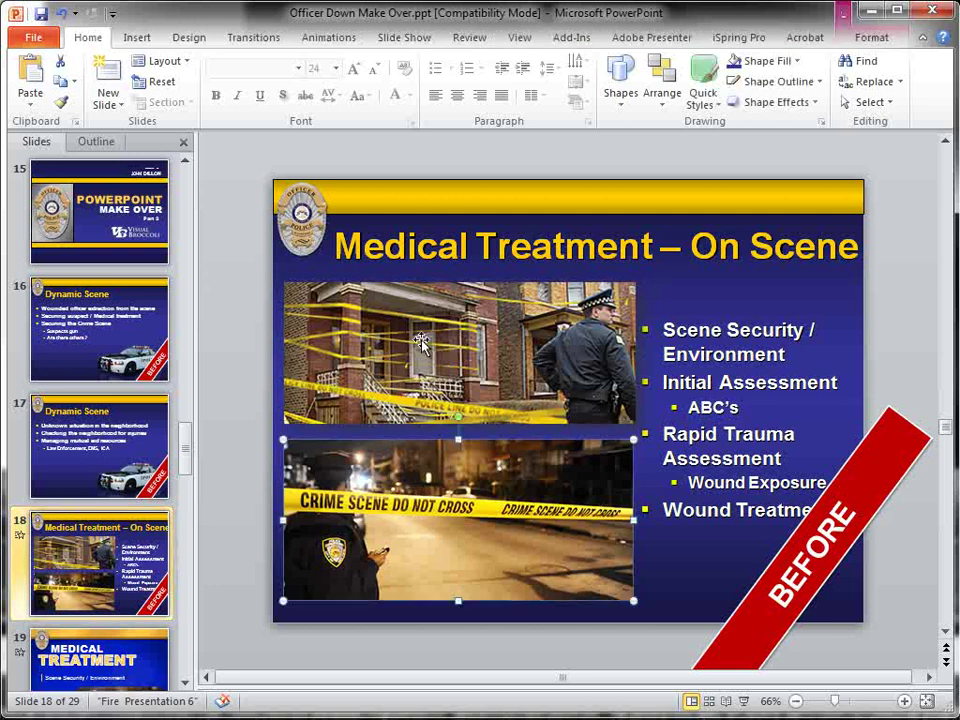
pyautogui.click(412, 342)
pyautogui.click(411, 472)
pyautogui.click(136, 585)
pyautogui.scroll(-3, 120, 450)
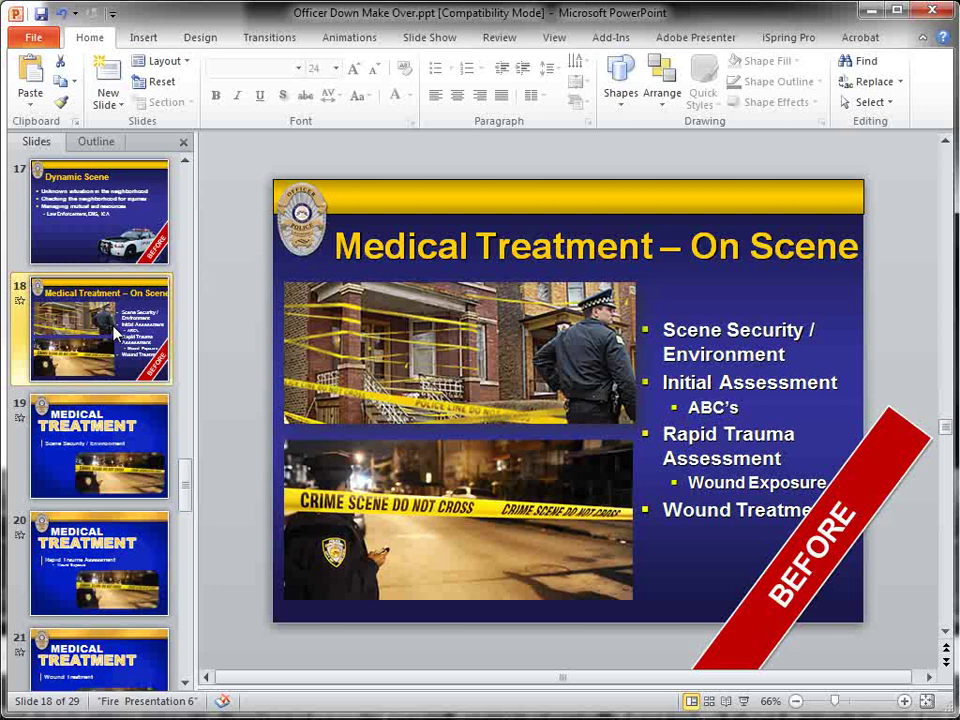
# Open the made-over slide 19 and select the word TREATMENT in its title.
pyautogui.click(131, 487)
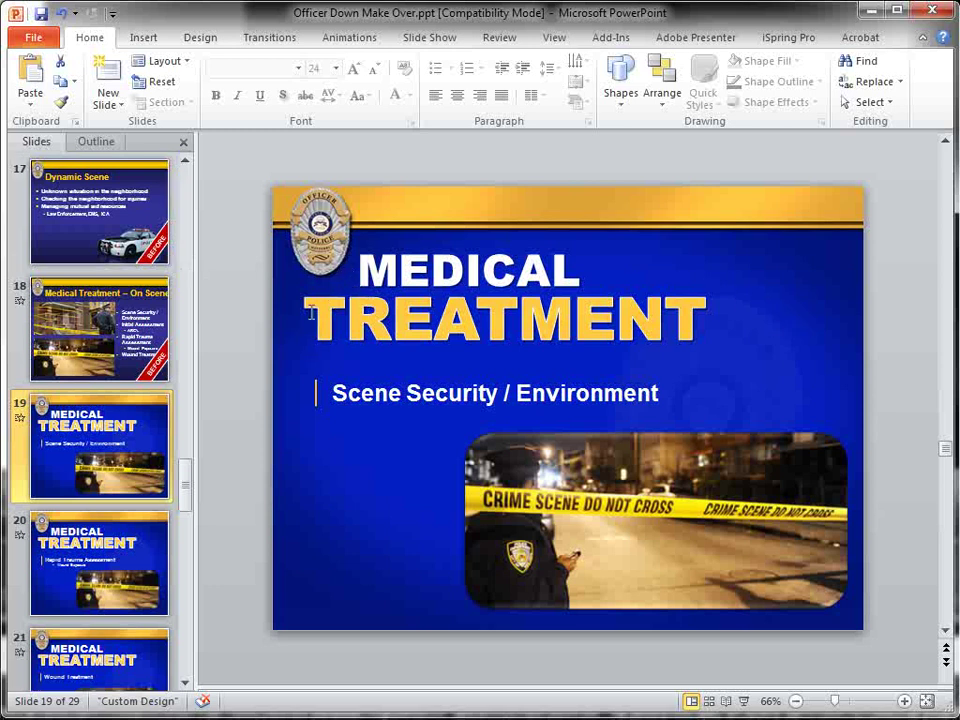
pyautogui.moveTo(311, 314); pyautogui.dragTo(701, 327)
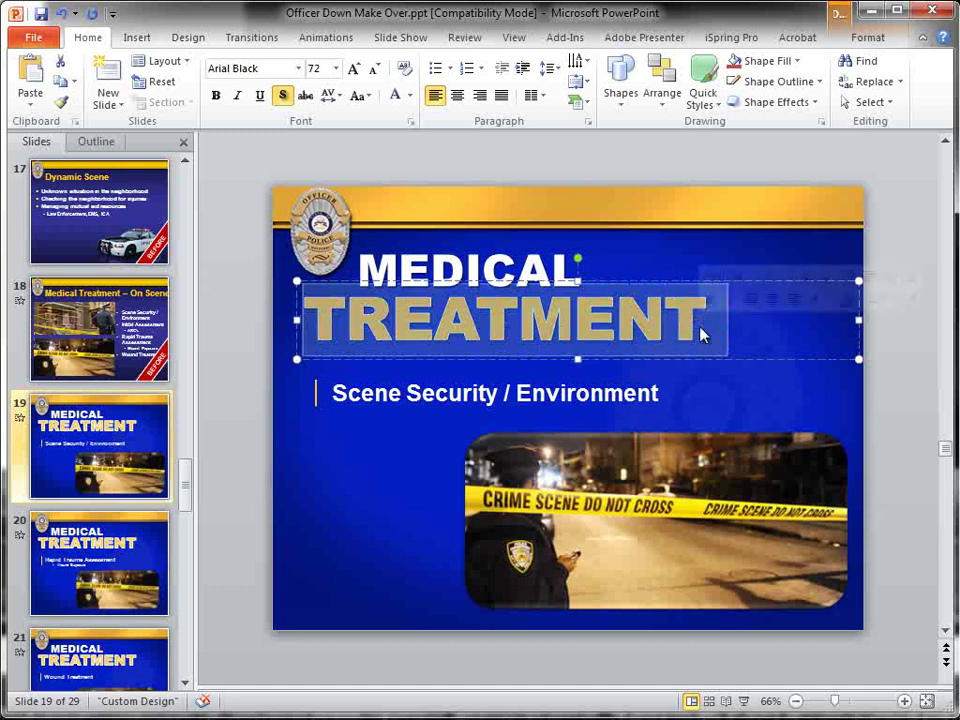
pyautogui.click(257, 317)
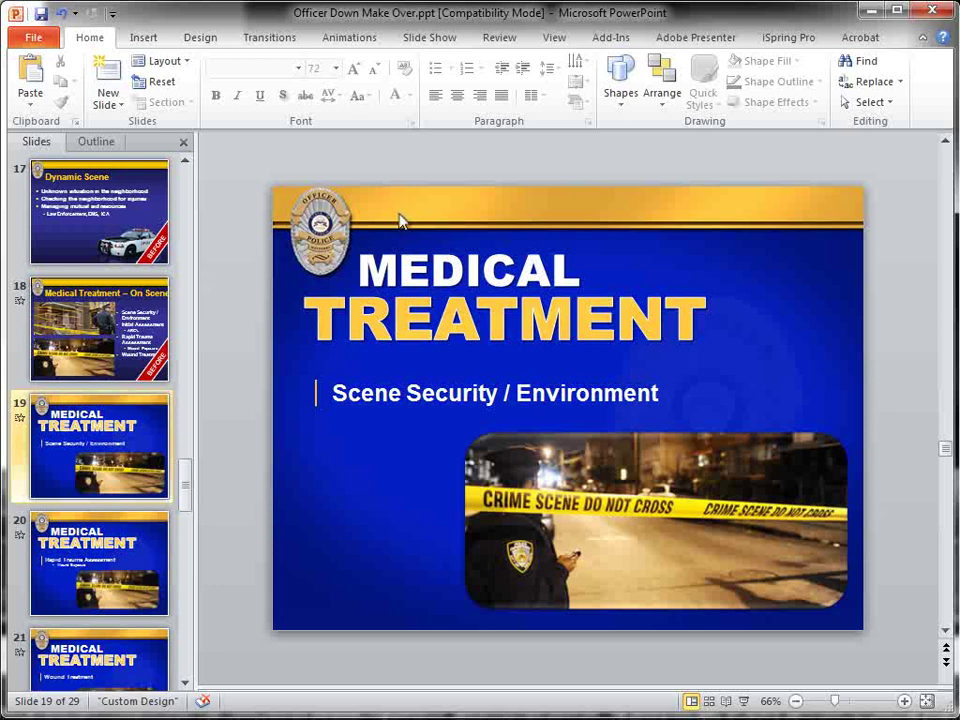
pyautogui.click(313, 314)
pyautogui.moveTo(313, 314); pyautogui.dragTo(737, 315)
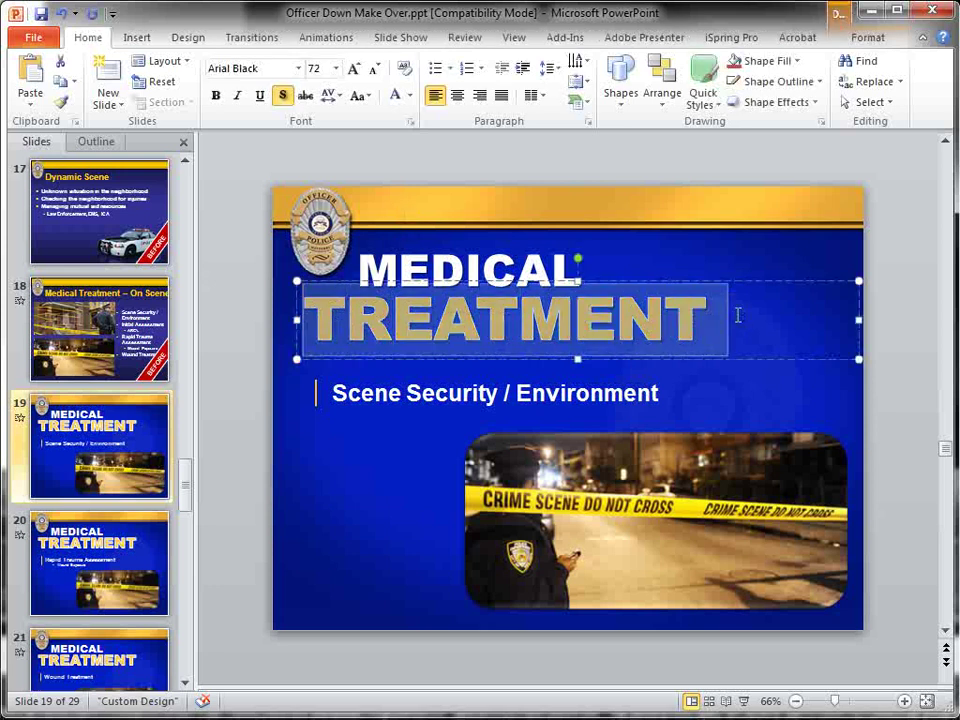
pyautogui.click(411, 100)
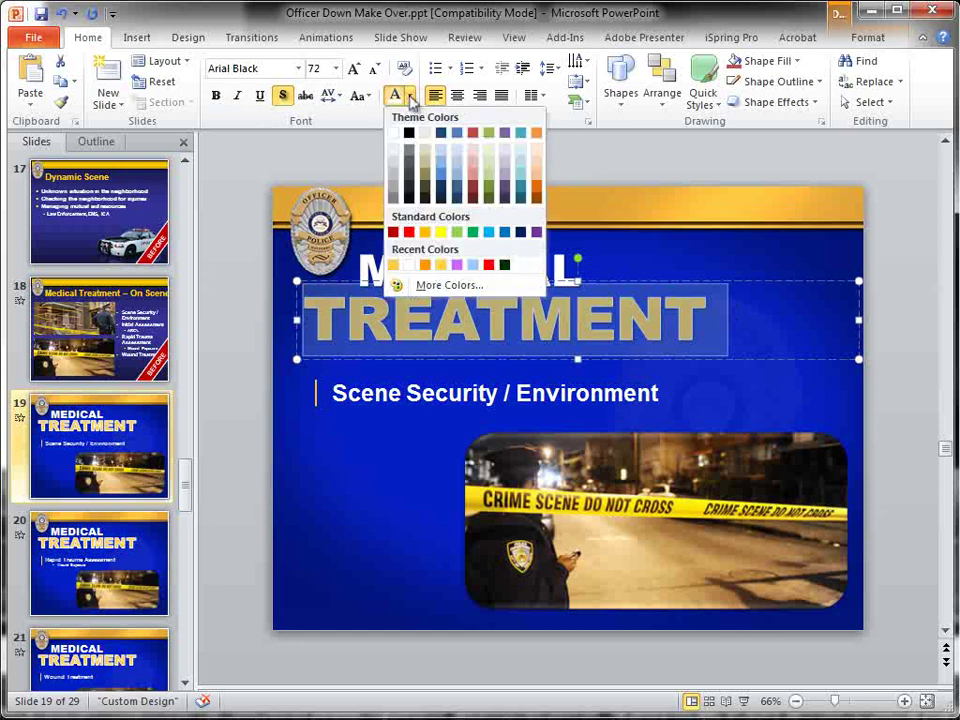
pyautogui.click(434, 286)
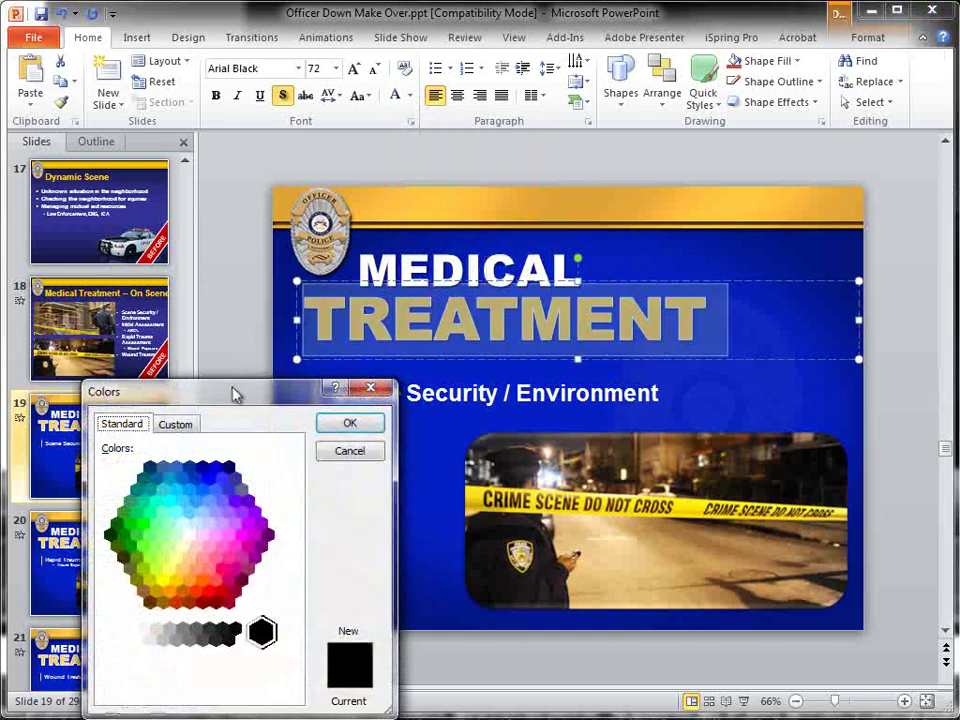
pyautogui.moveTo(239, 387); pyautogui.dragTo(435, 180)
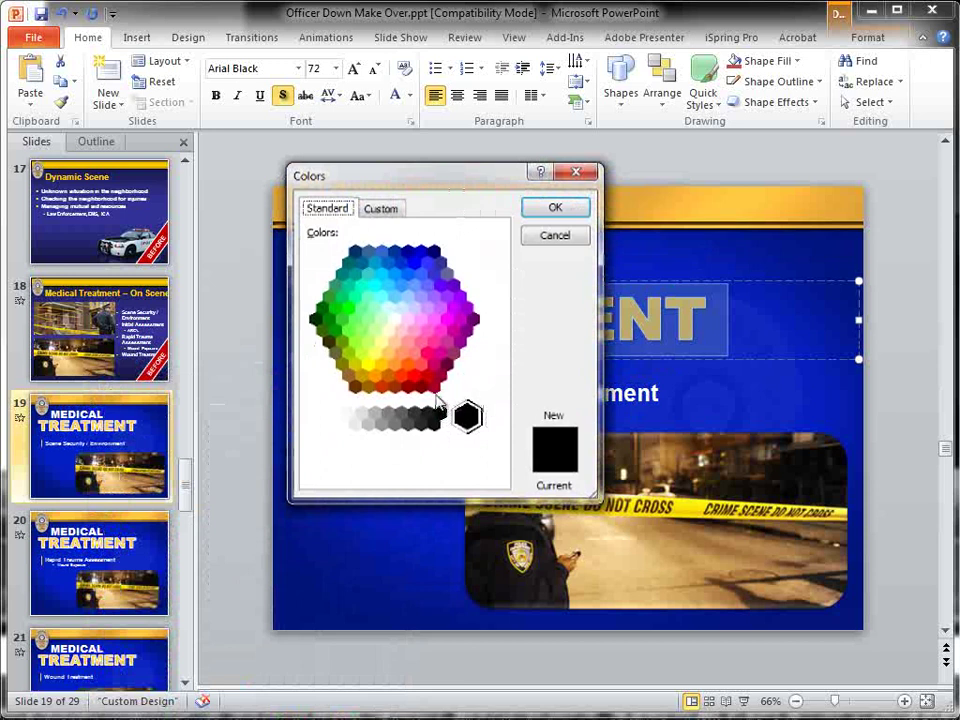
pyautogui.click(381, 209)
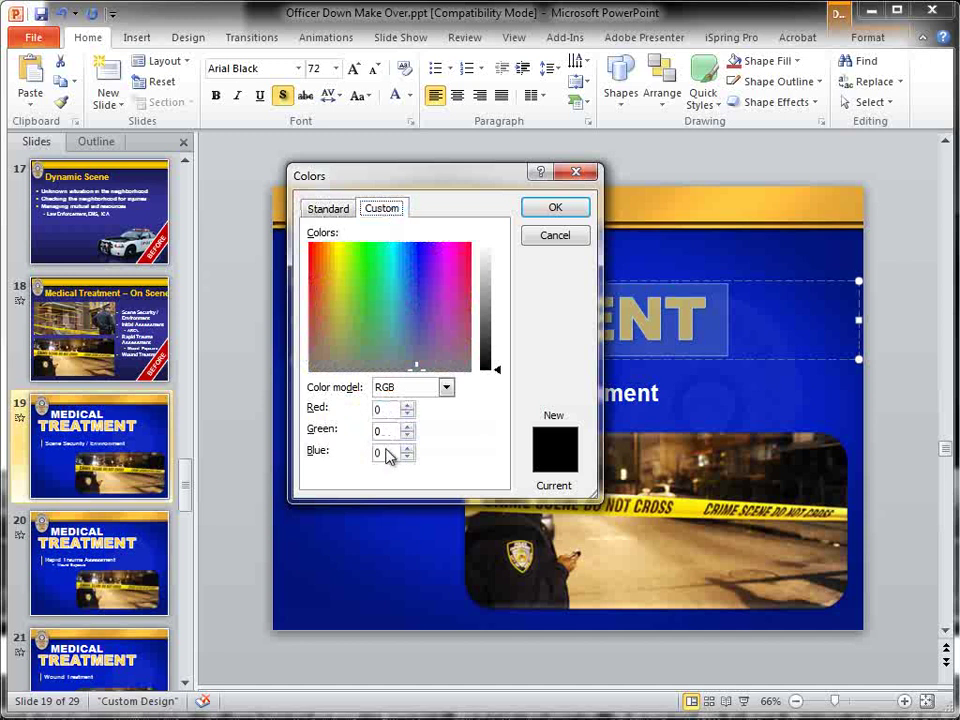
pyautogui.click(552, 240)
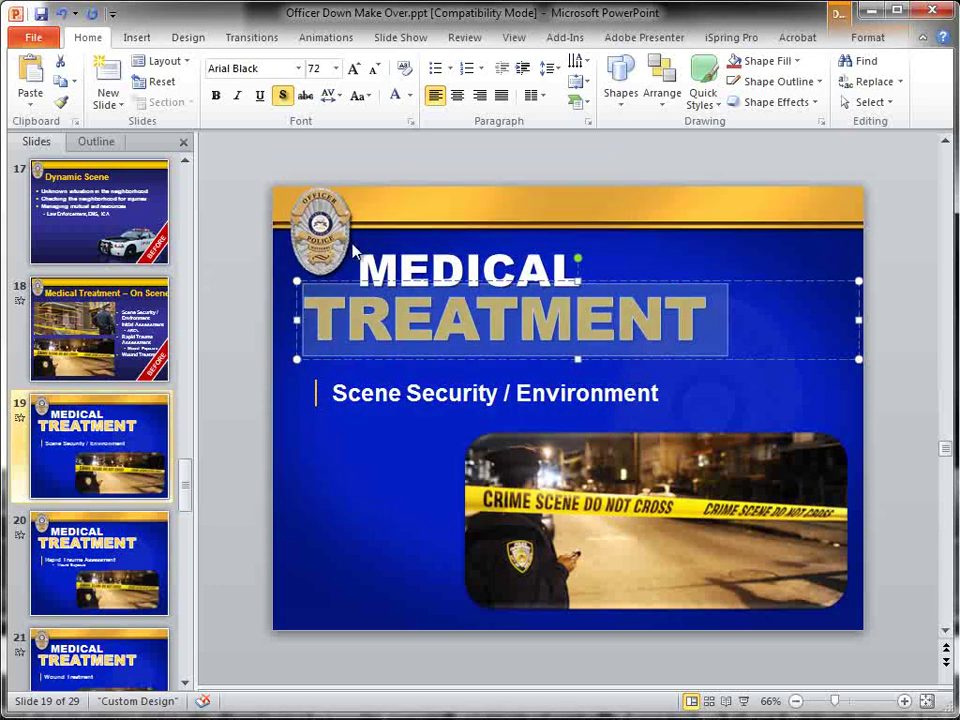
# Select and then deselect the TREATMENT title text on slide 19.
pyautogui.click(364, 165)
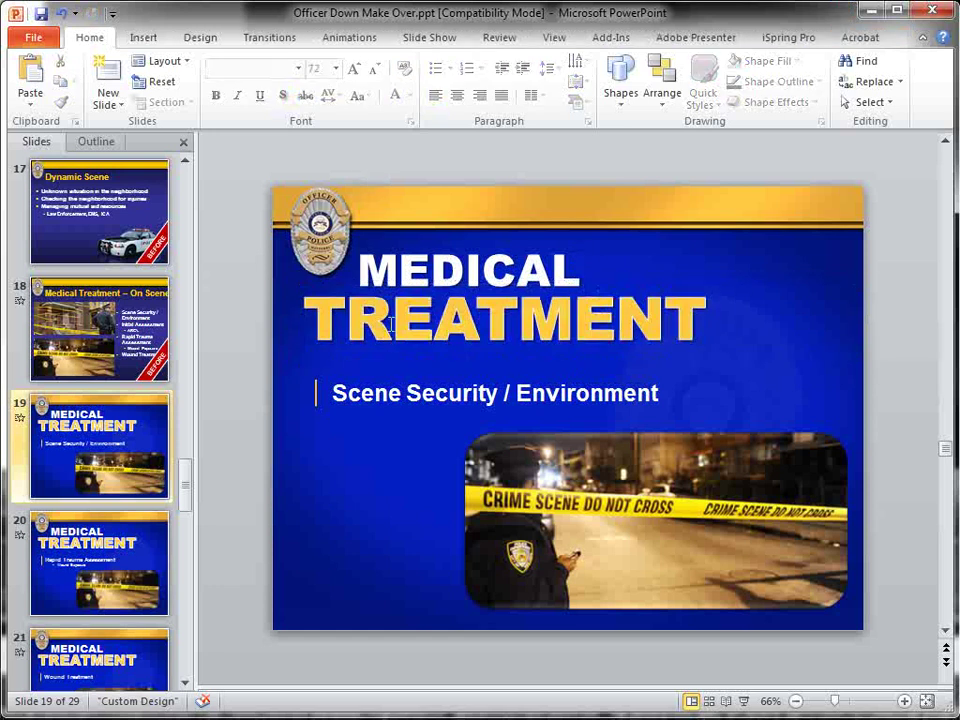
pyautogui.moveTo(305, 320); pyautogui.dragTo(712, 322)
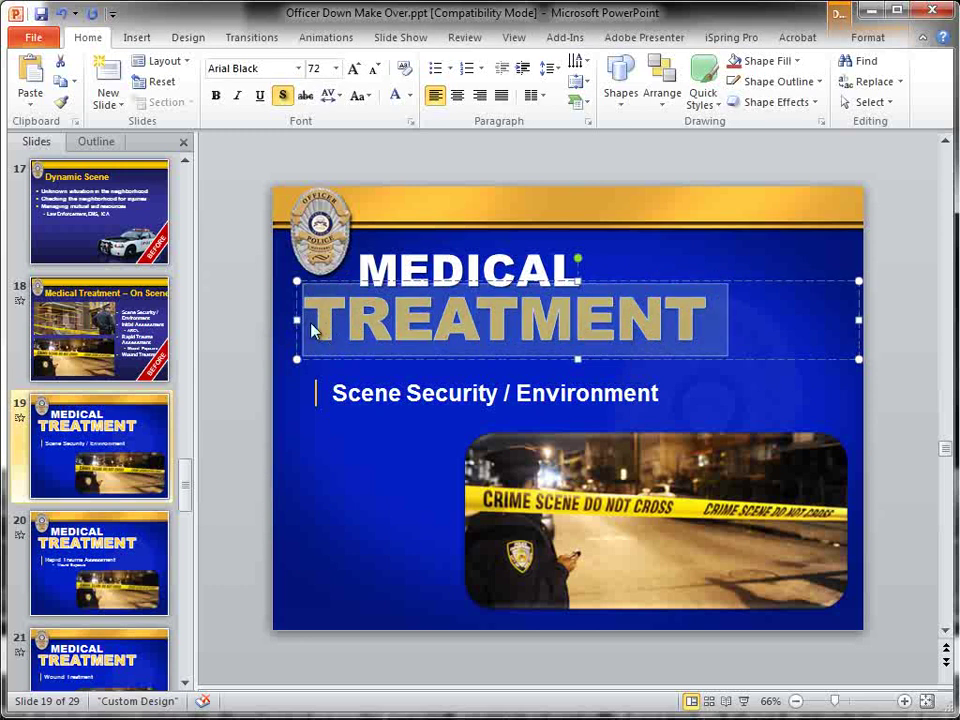
pyautogui.click(242, 296)
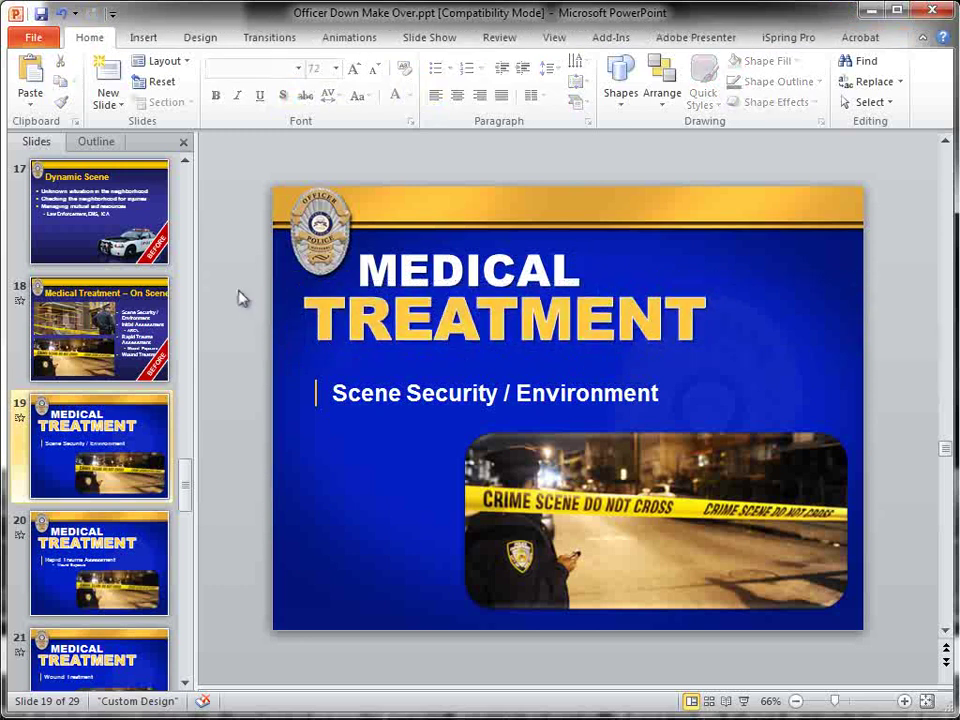
# Browse Picture Styles for the crime-scene photo, keeping its rounded-corner style.
pyautogui.click(543, 486)
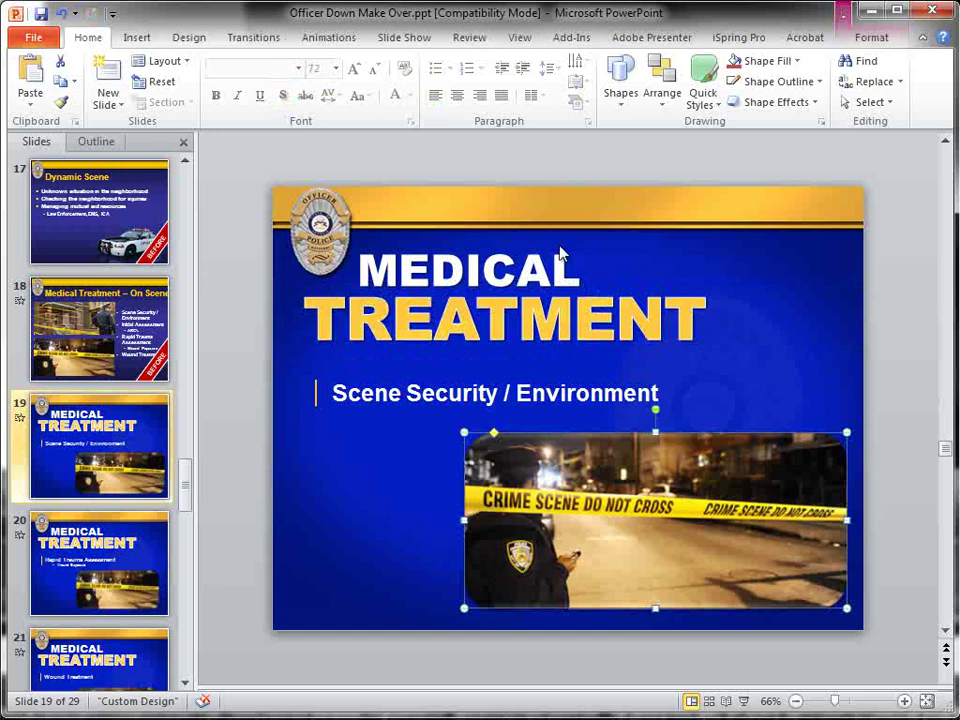
pyautogui.click(871, 37)
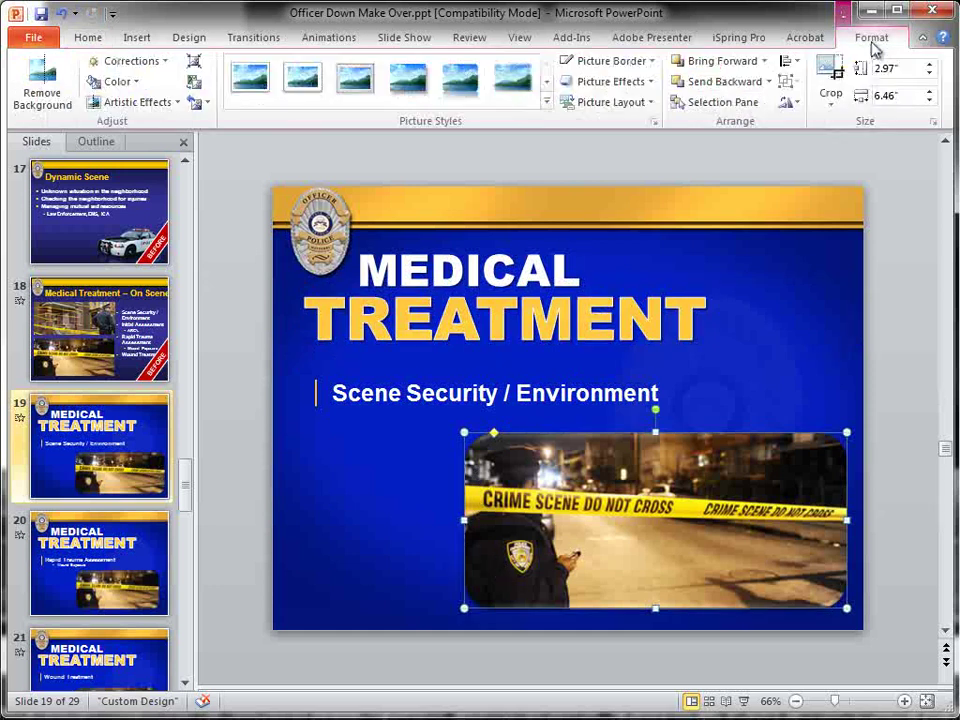
pyautogui.click(546, 102)
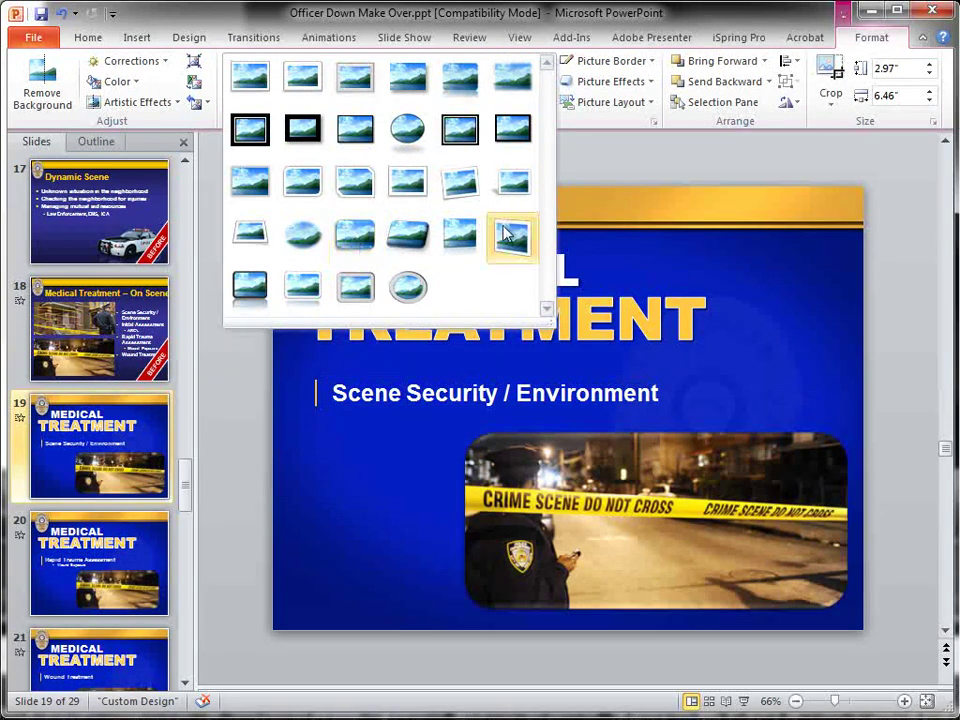
pyautogui.click(611, 171)
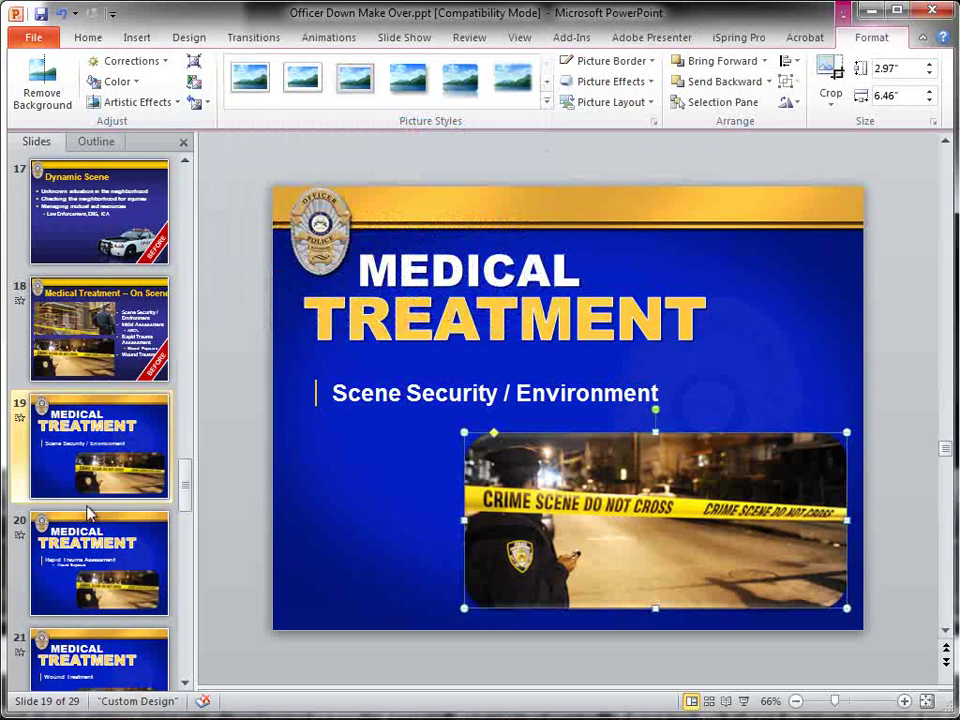
pyautogui.click(75, 445)
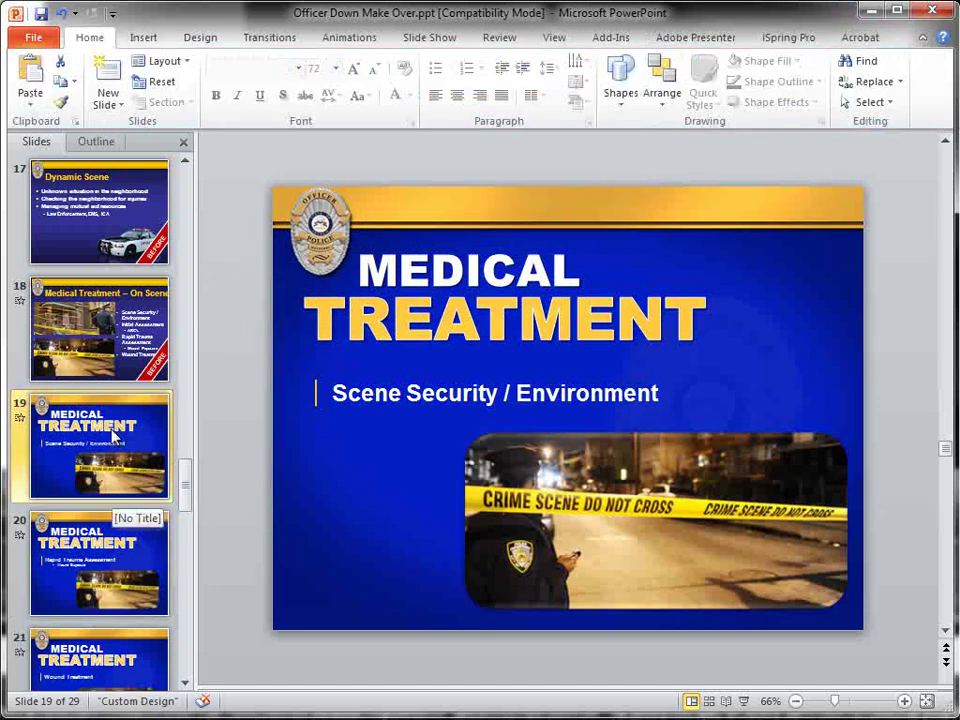
# Review slides 20 (Rapid Trauma Assessment) and 21 (Wound Treatment), then open slide 22.
pyautogui.click(97, 570)
pyautogui.scroll(-1, 112, 548)
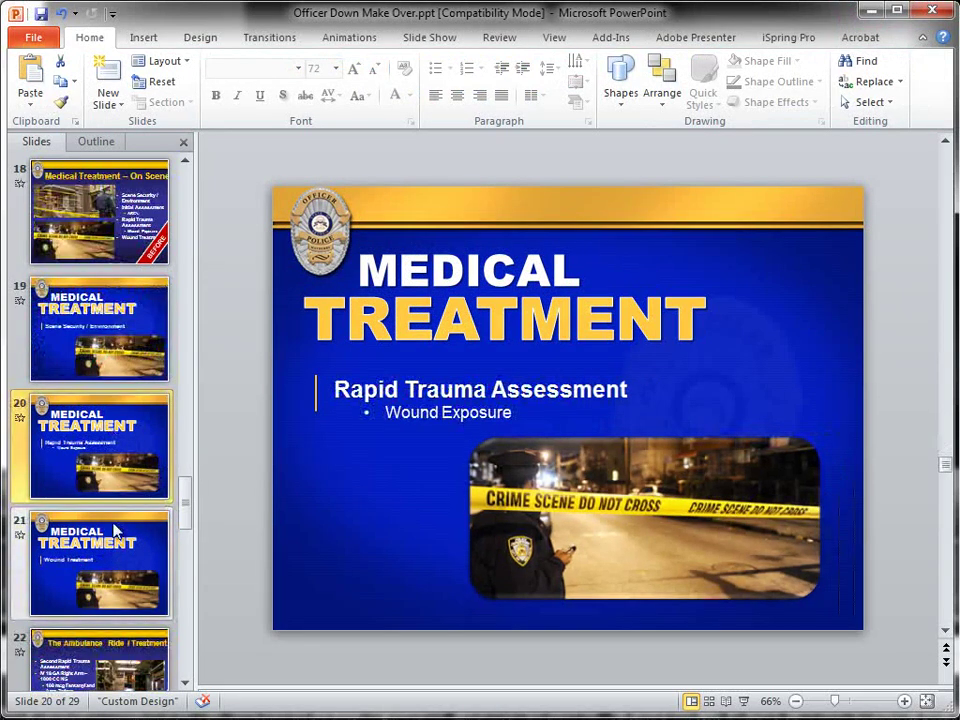
pyautogui.click(110, 558)
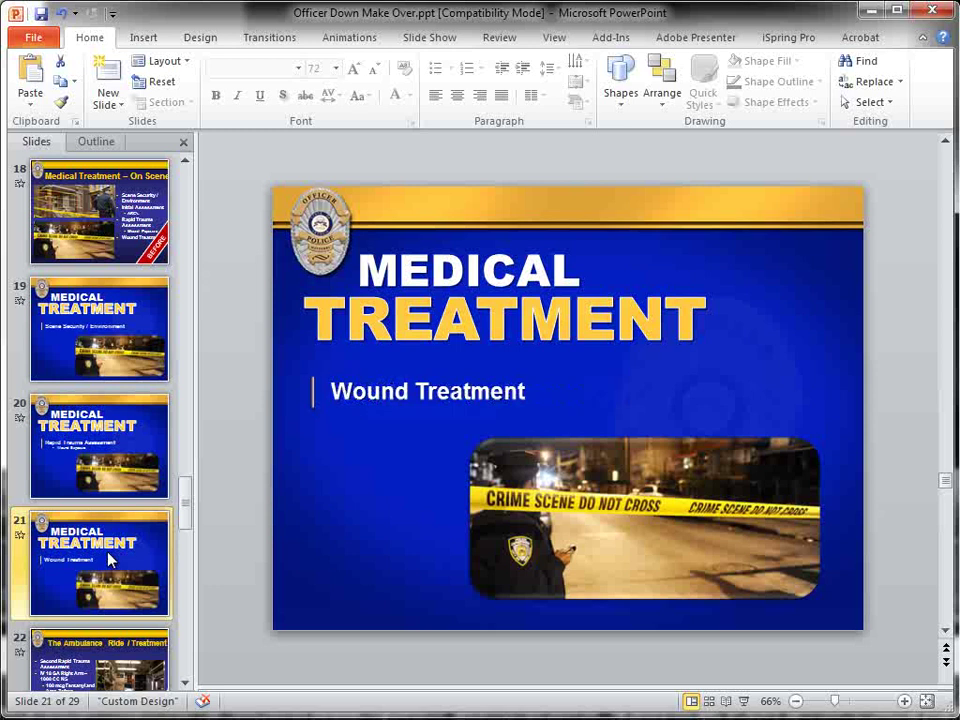
pyautogui.click(80, 295)
pyautogui.click(105, 432)
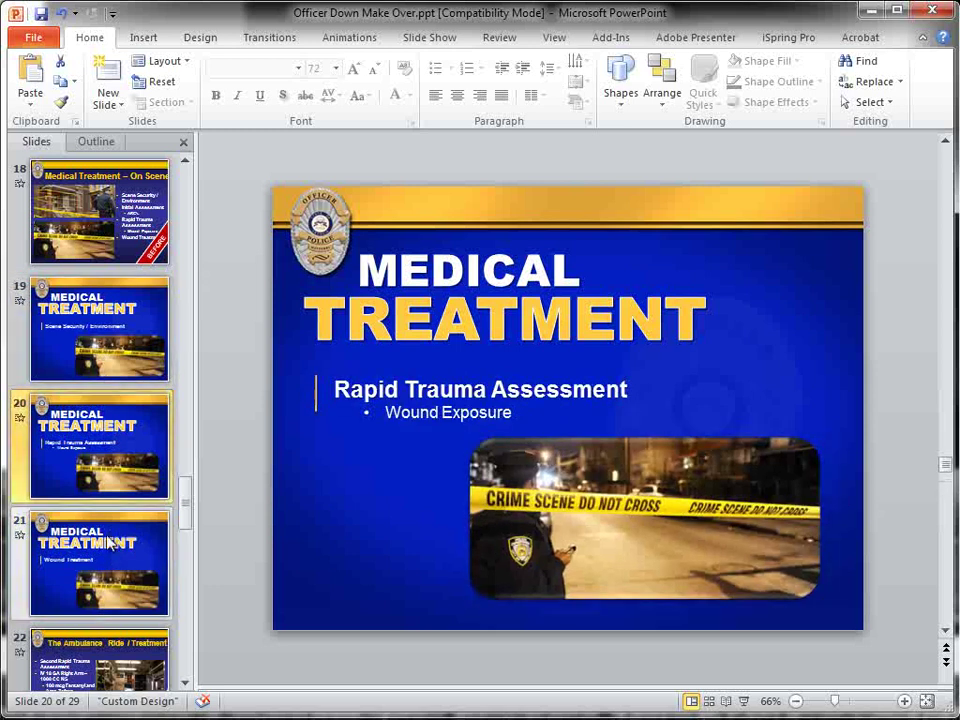
pyautogui.click(108, 545)
pyautogui.scroll(-2, 110, 500)
pyautogui.click(111, 470)
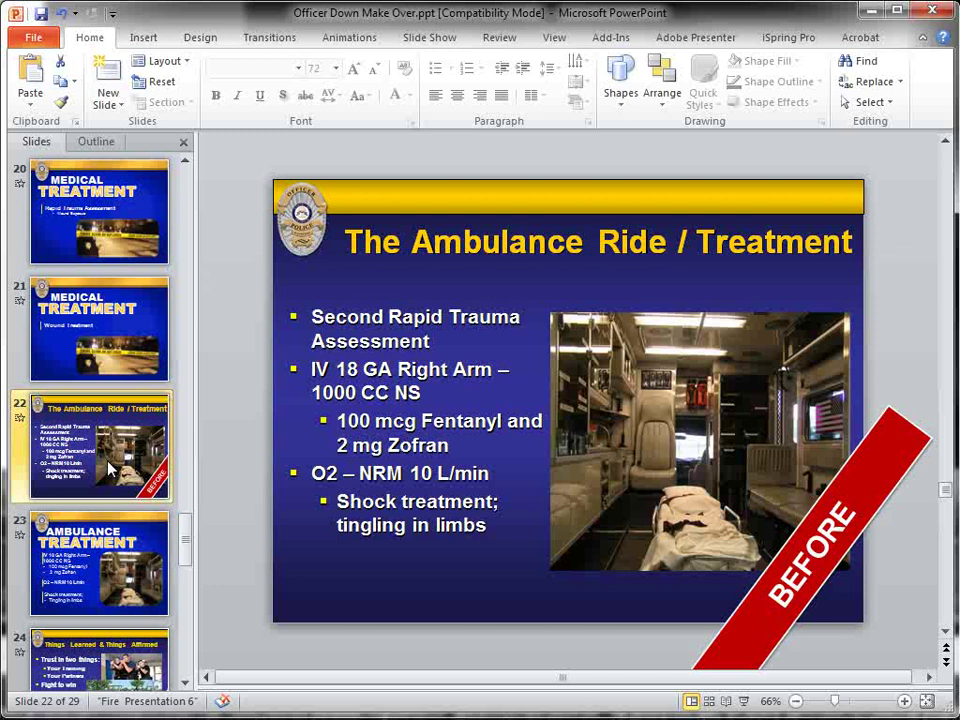
# Step through slides 20 and 21 back to slide 22, The Ambulance Ride / Treatment.
pyautogui.click(132, 345)
pyautogui.click(125, 262)
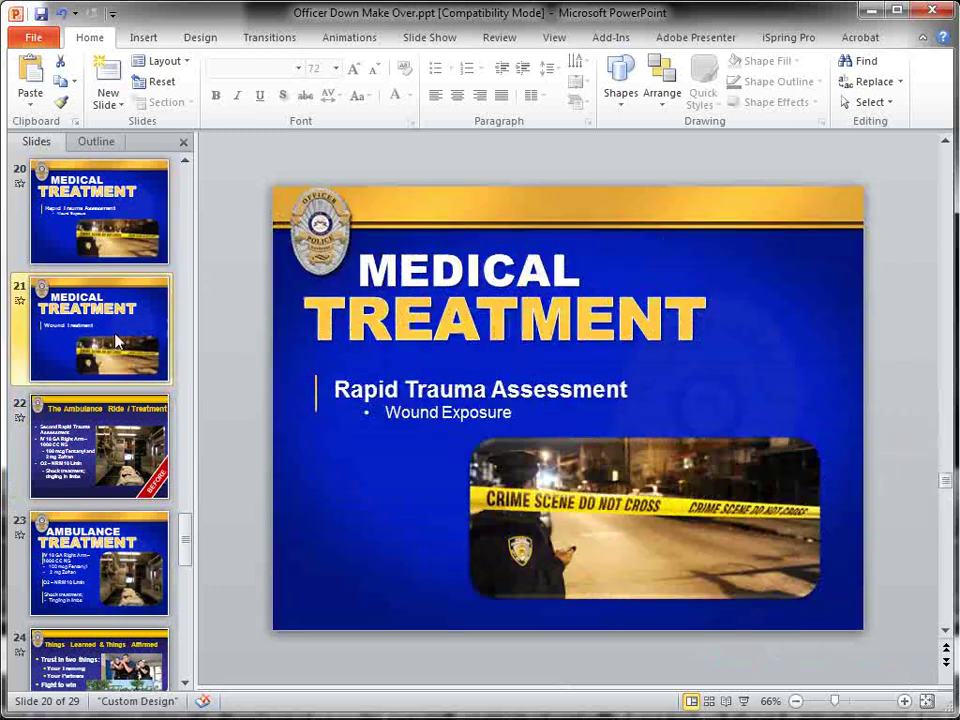
pyautogui.click(100, 335)
pyautogui.click(85, 425)
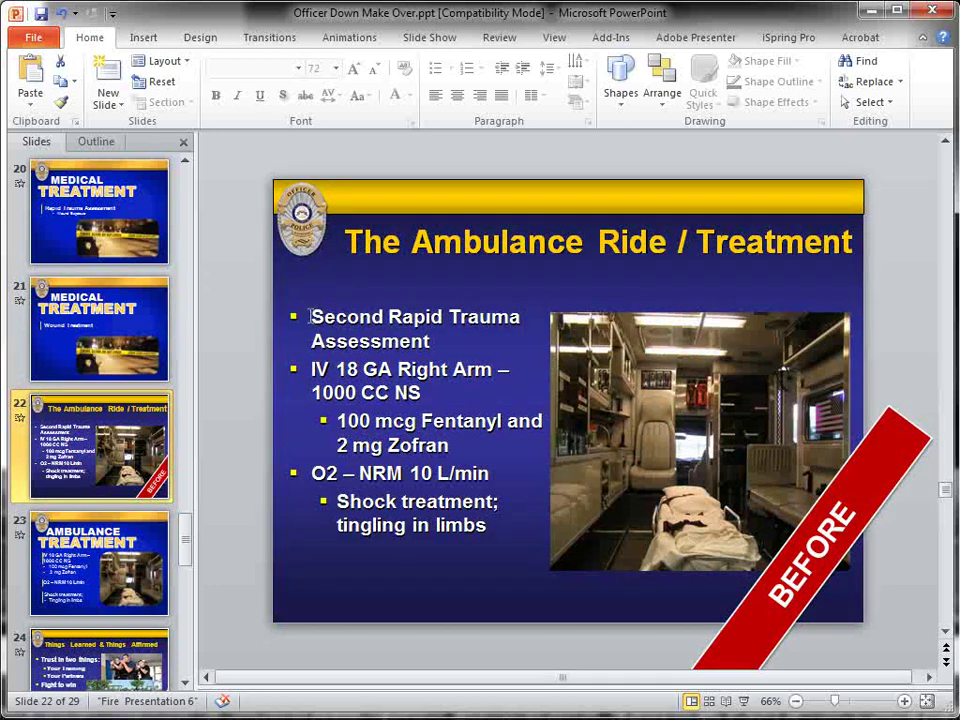
# Compare the redesigned slide 23, AMBULANCE TREATMENT, against BEFORE slide 22.
pyautogui.click(110, 560)
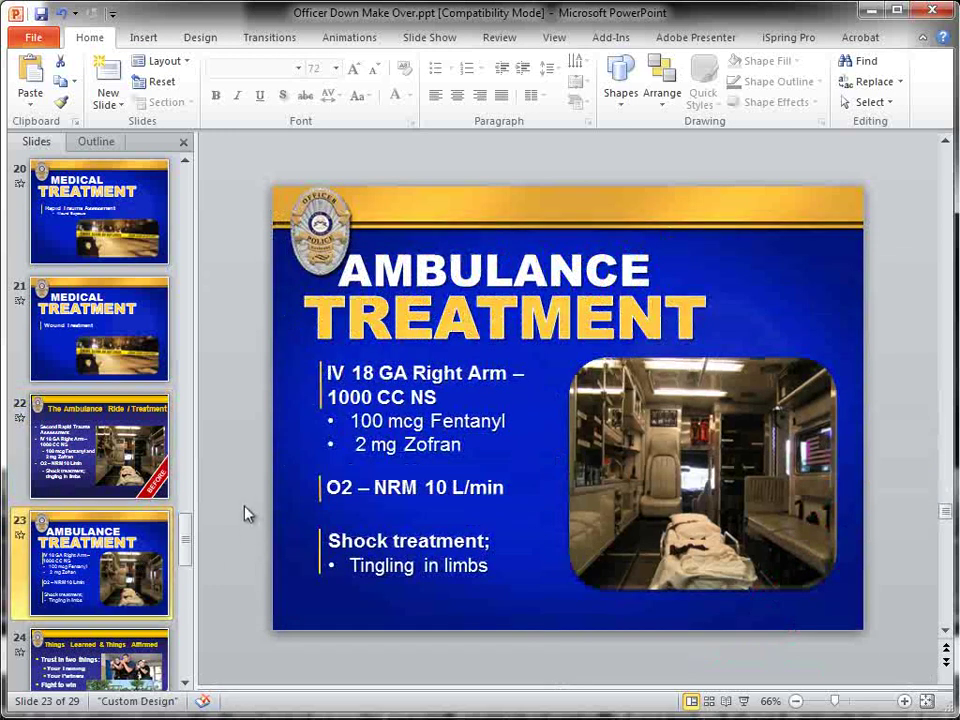
pyautogui.click(122, 432)
pyautogui.press('Down')
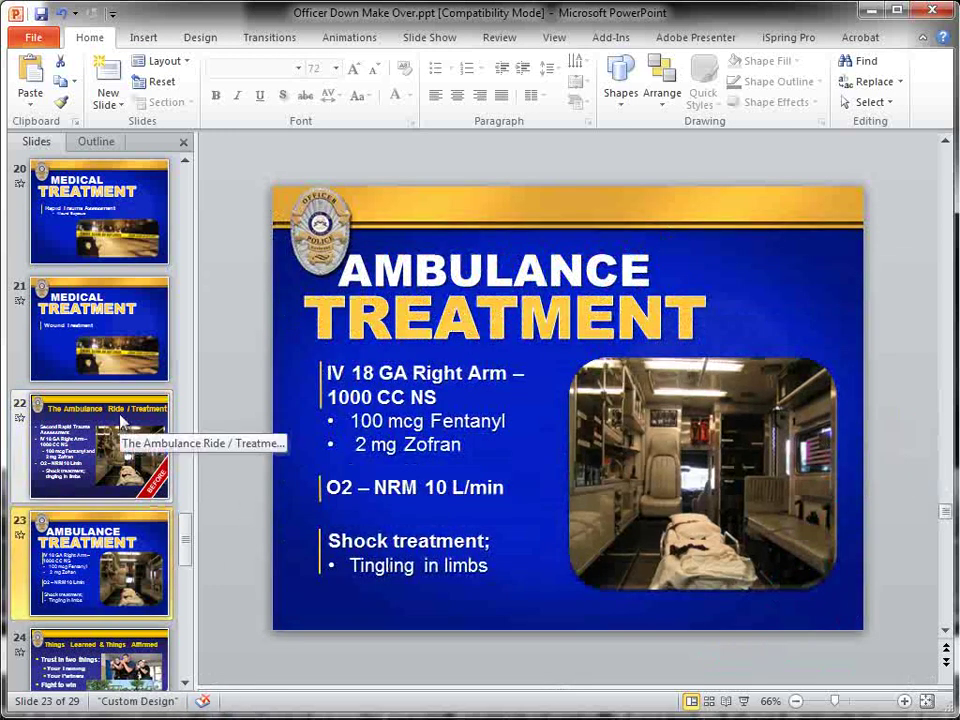
pyautogui.click(122, 432)
pyautogui.press('Down')
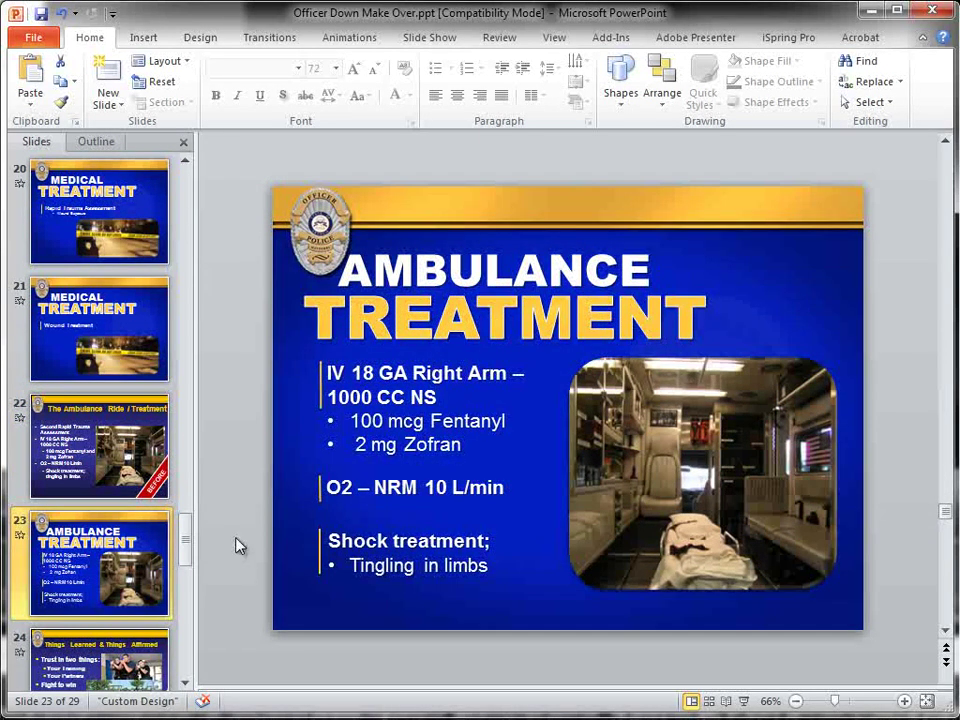
# Open slide 24, Things Learned & Things Affirmed, and inspect its police and training photos.
pyautogui.click(162, 654)
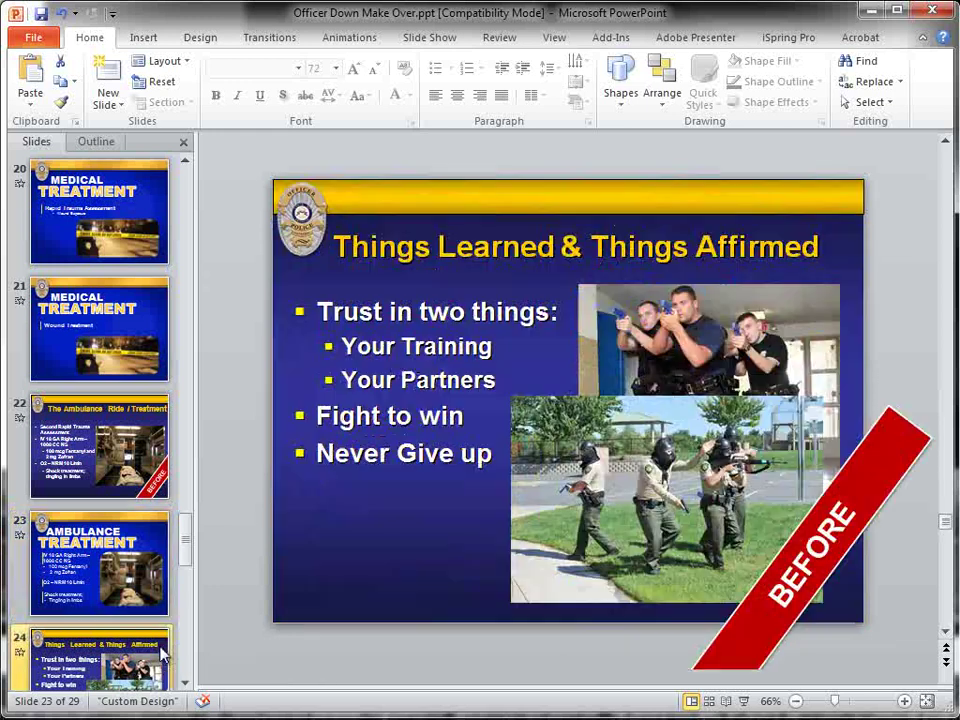
pyautogui.scroll(-1, 187, 555)
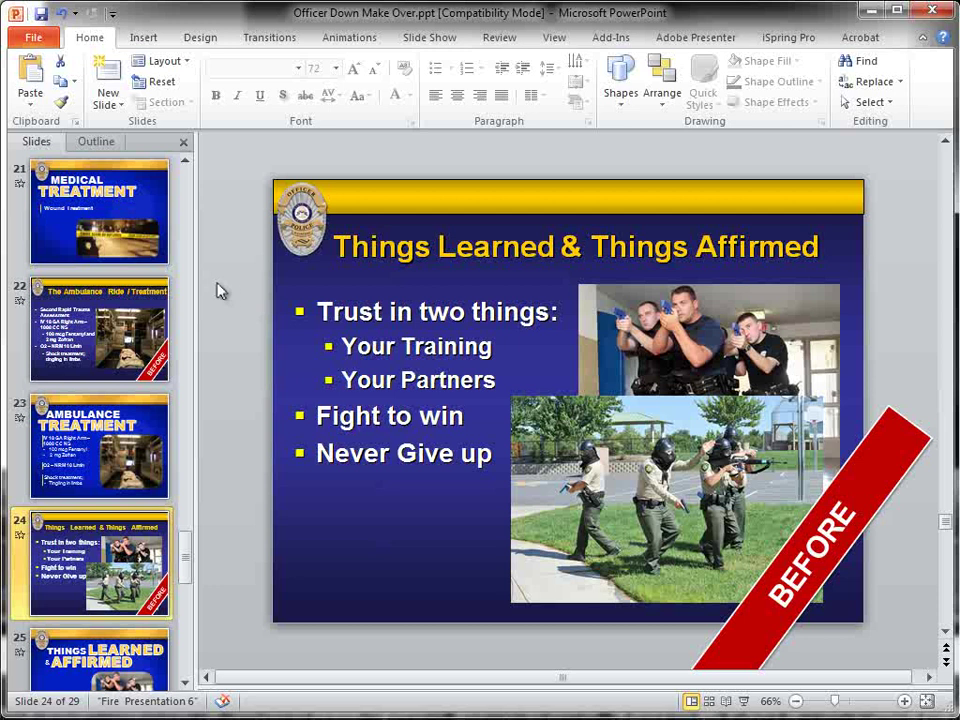
pyautogui.click(722, 343)
pyautogui.press('Tab')
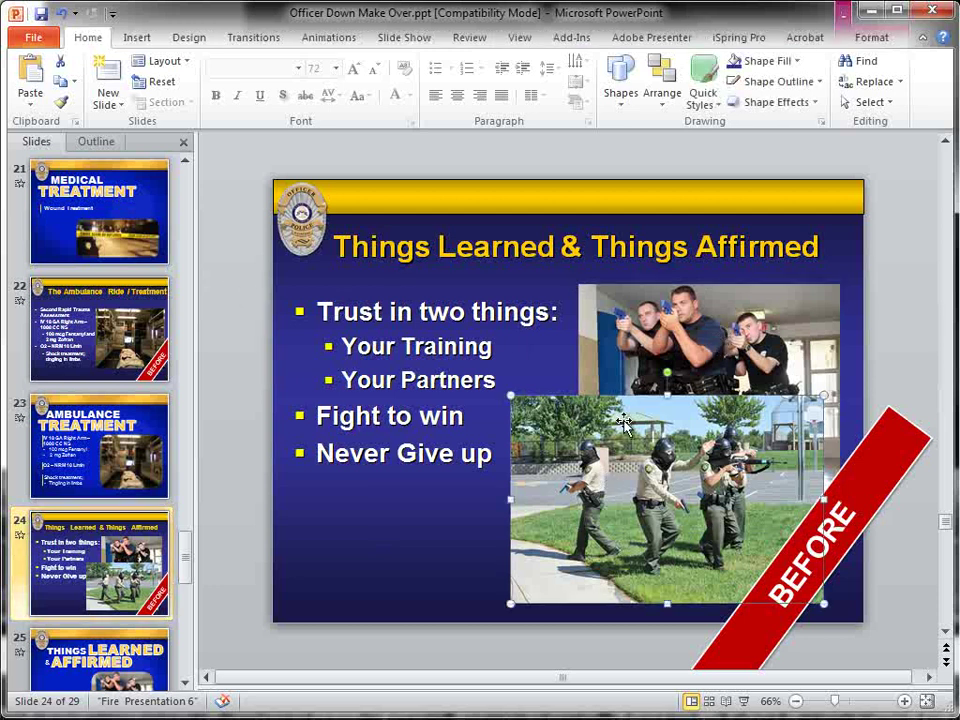
pyautogui.click(662, 330)
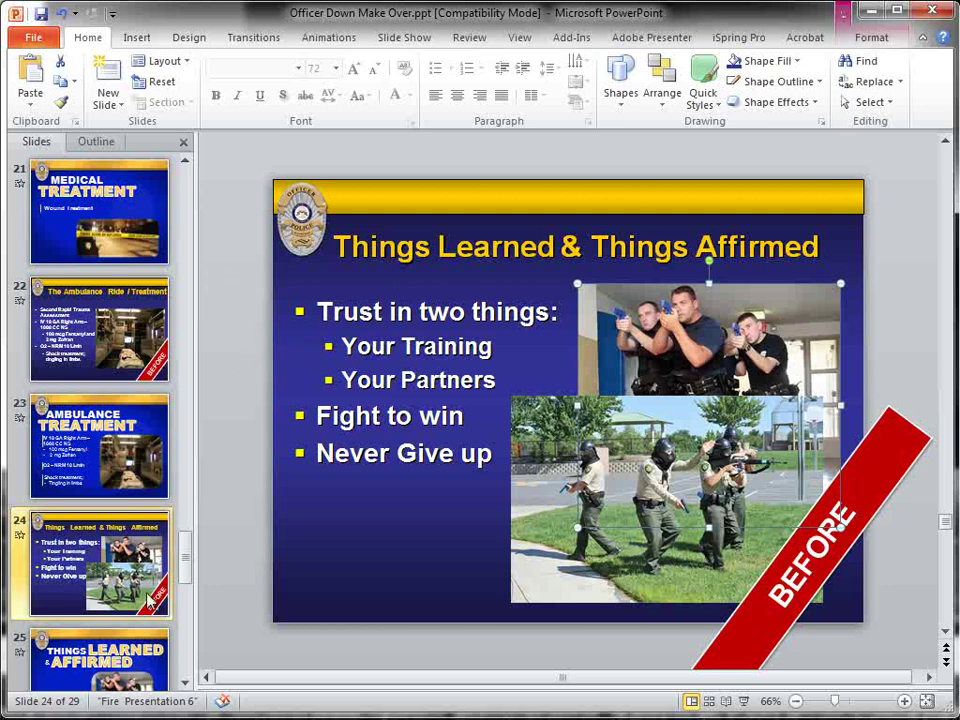
pyautogui.click(188, 550)
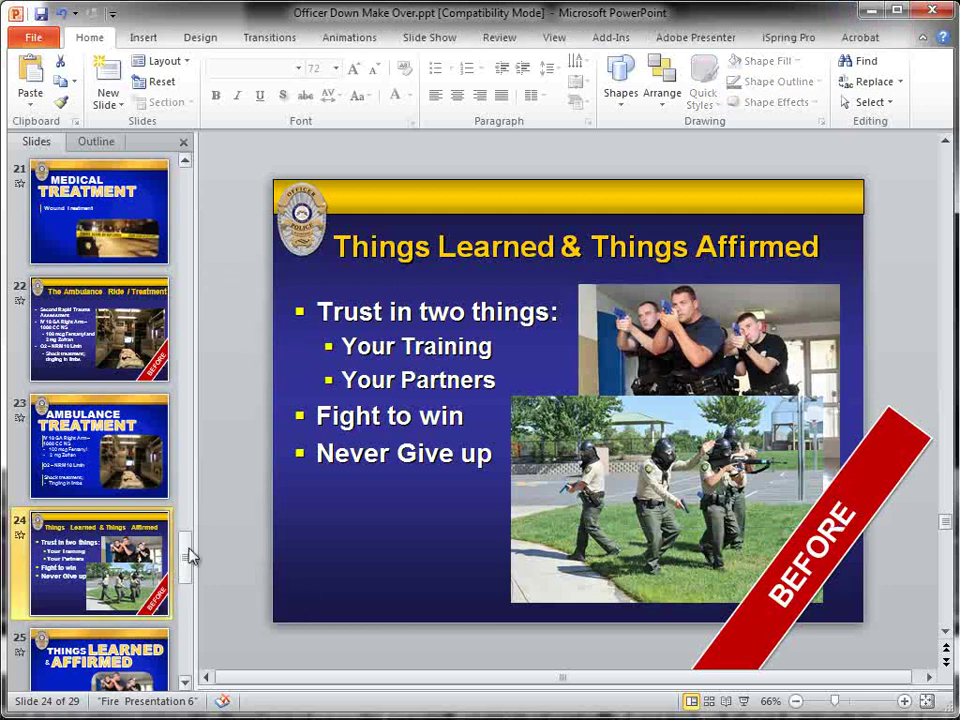
# View slide 25, then open slide 26 and select the Your Training text box.
pyautogui.scroll(-1, 188, 550)
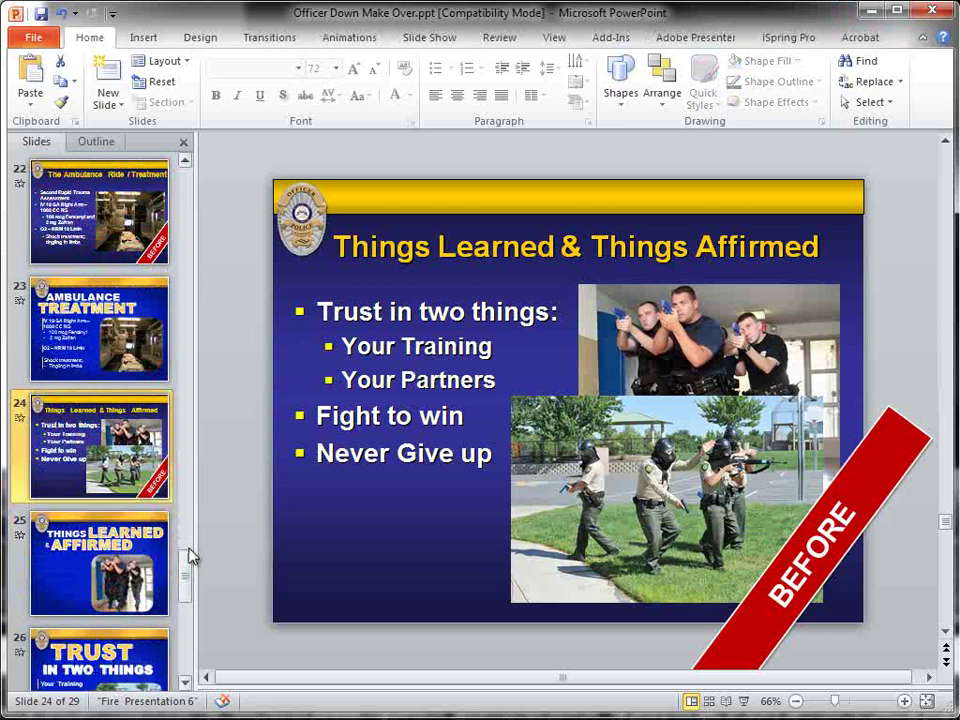
pyautogui.click(108, 565)
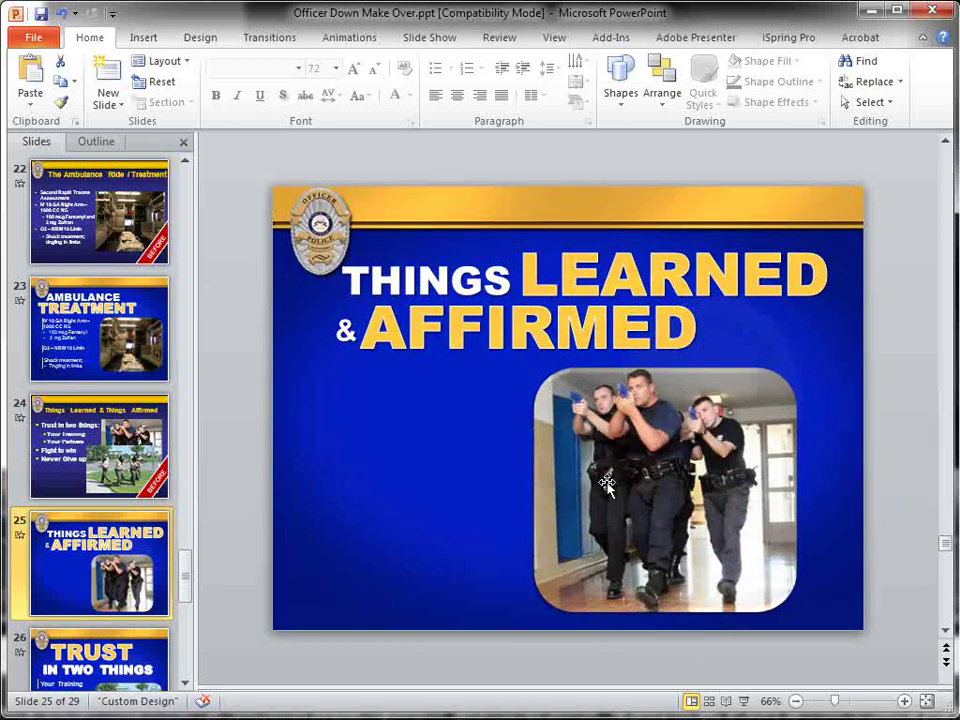
pyautogui.click(133, 665)
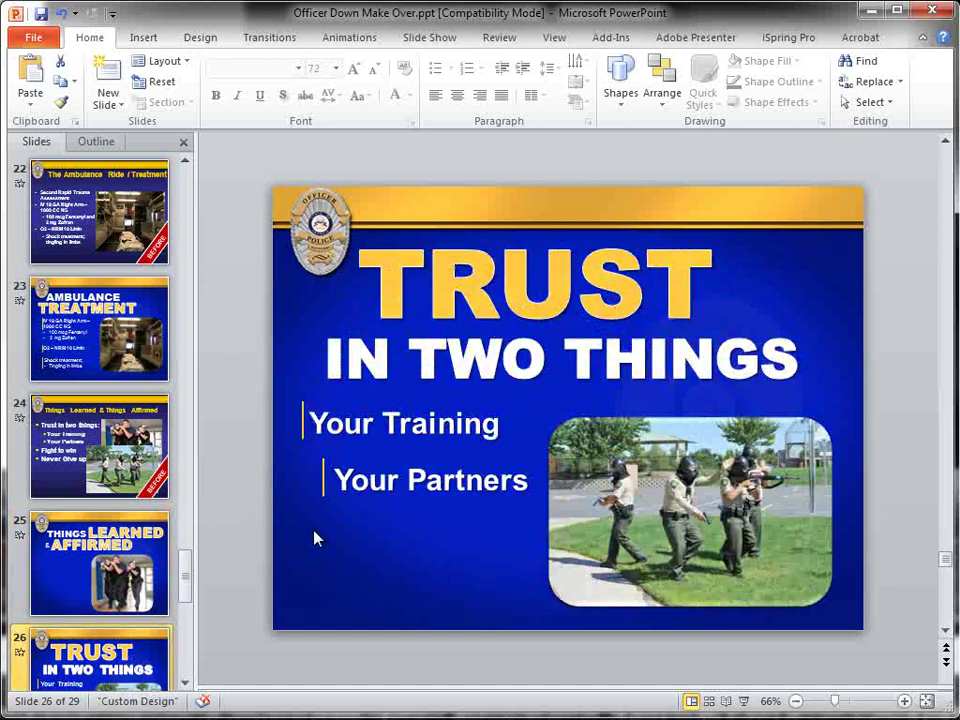
pyautogui.click(371, 432)
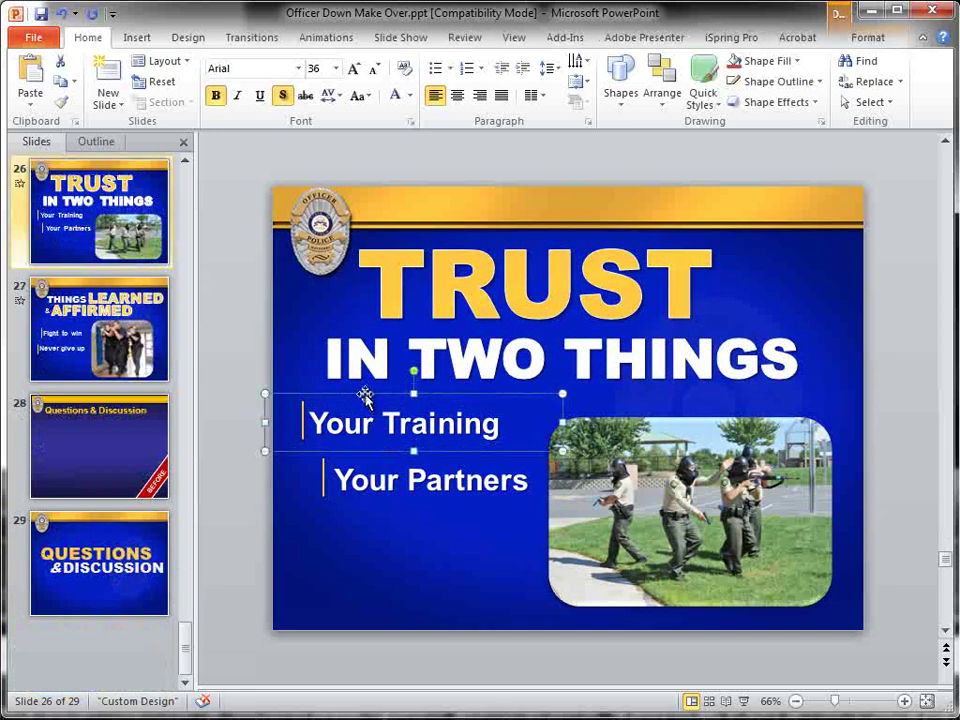
# Show the Animation Pane for slide 26 and play its fade-in animations.
pyautogui.click(320, 40)
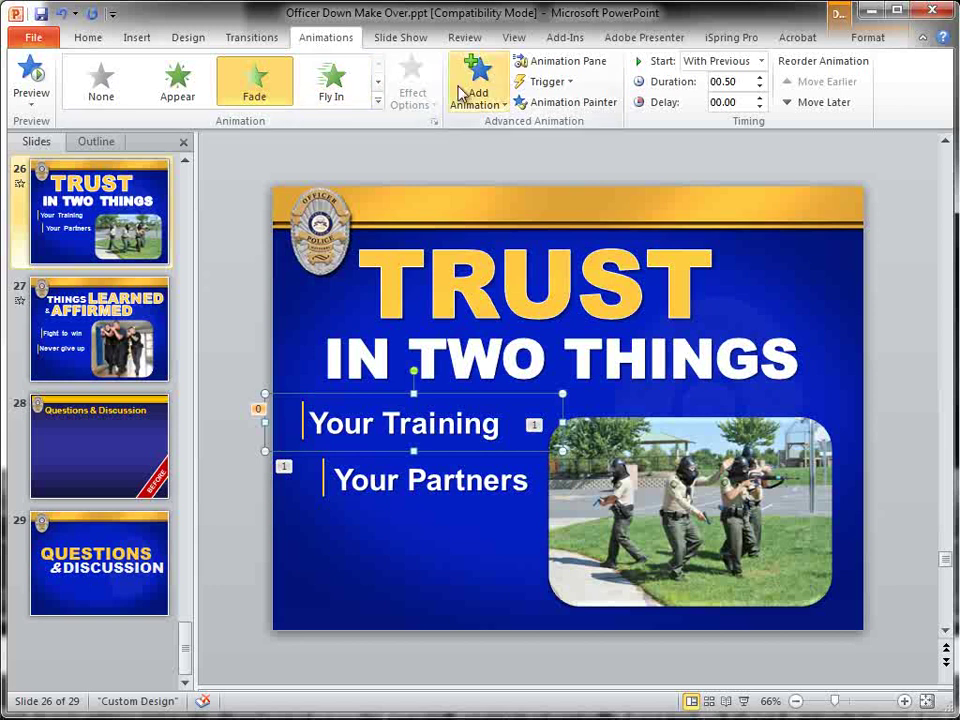
pyautogui.click(535, 64)
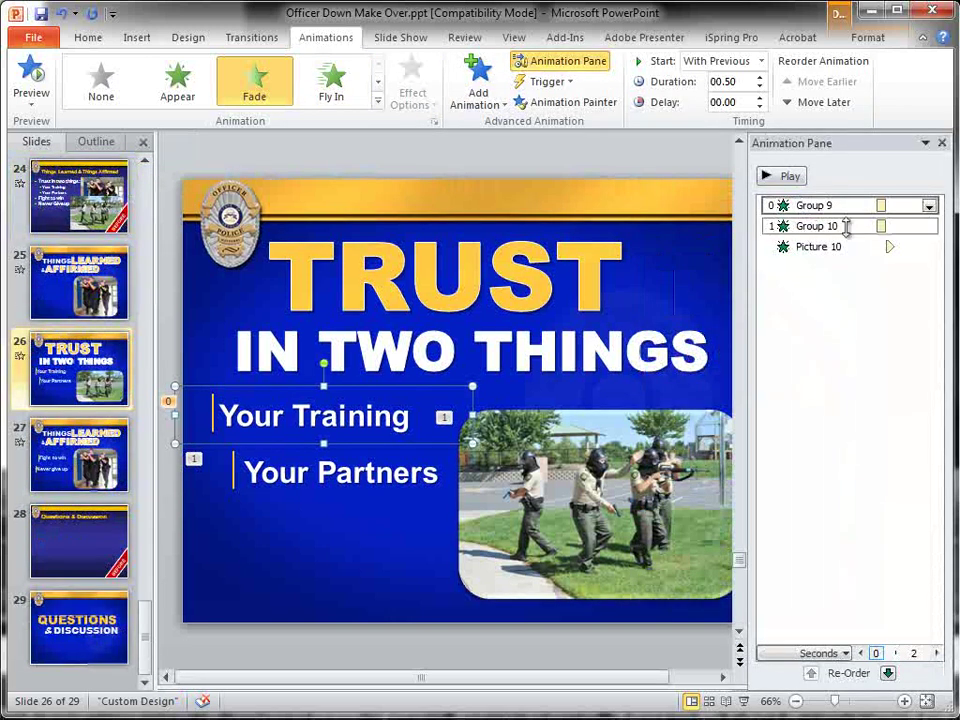
pyautogui.click(792, 182)
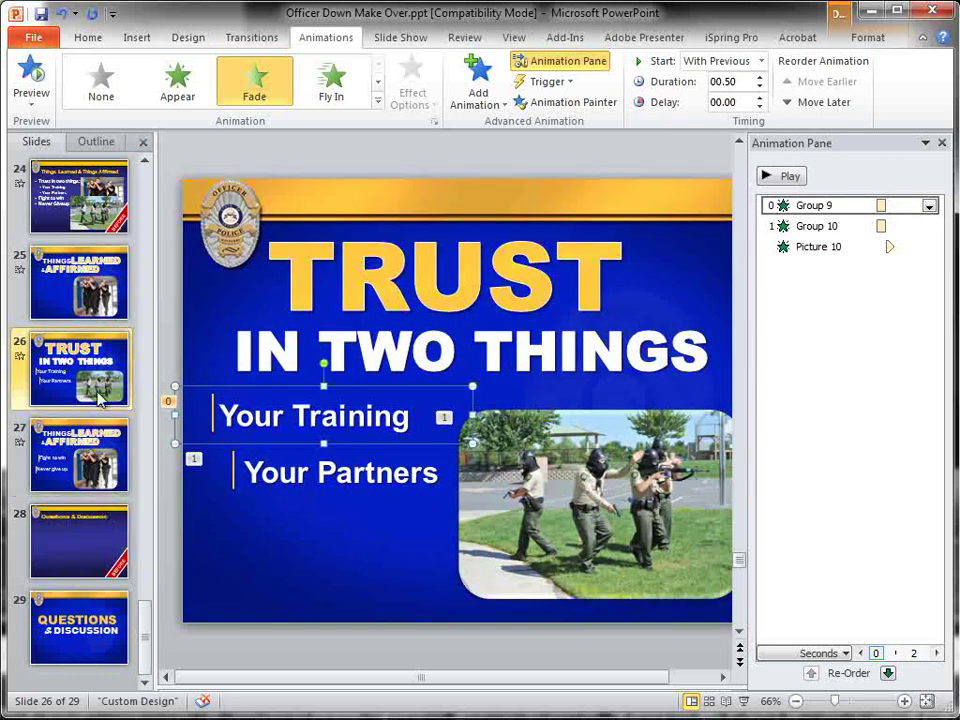
# Check the animations on slides 24 and 27, ending on slide 28, Questions & Discussion.
pyautogui.click(102, 212)
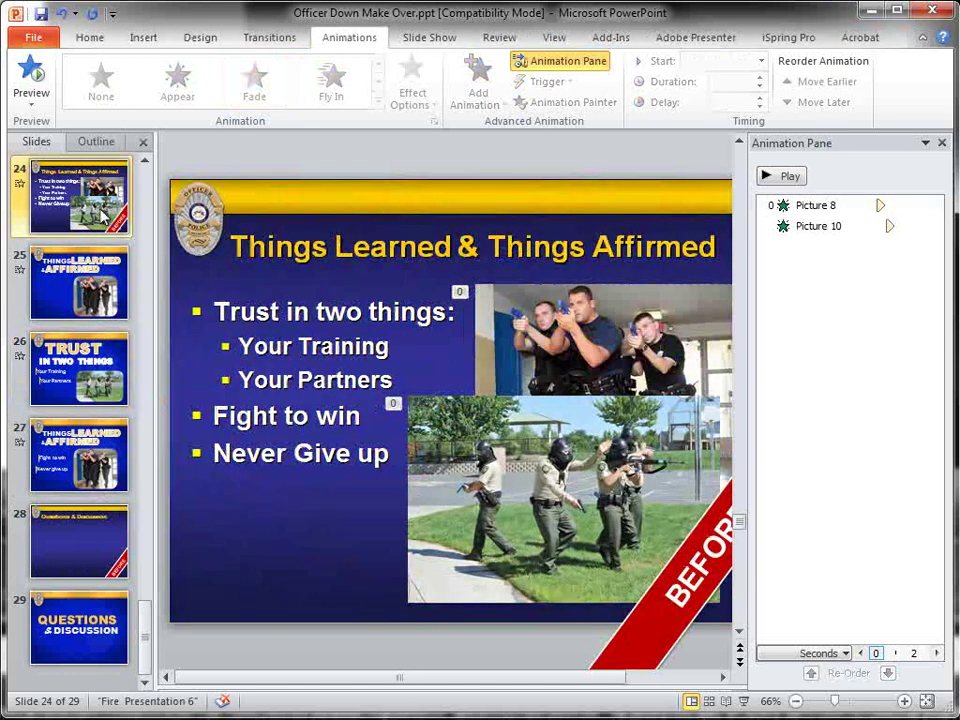
pyautogui.click(104, 455)
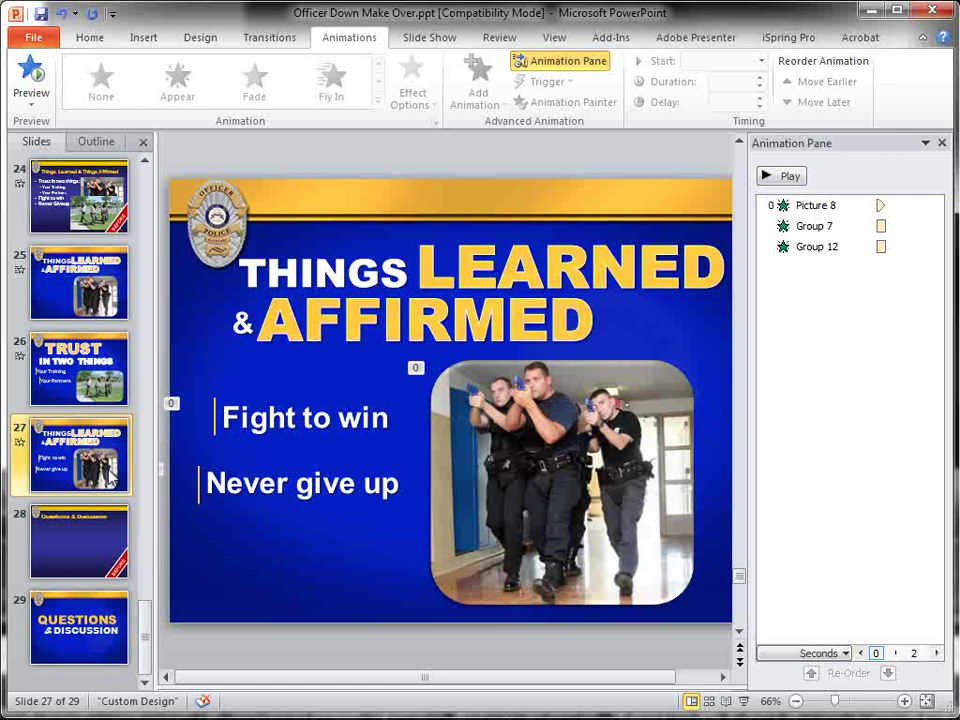
pyautogui.click(104, 557)
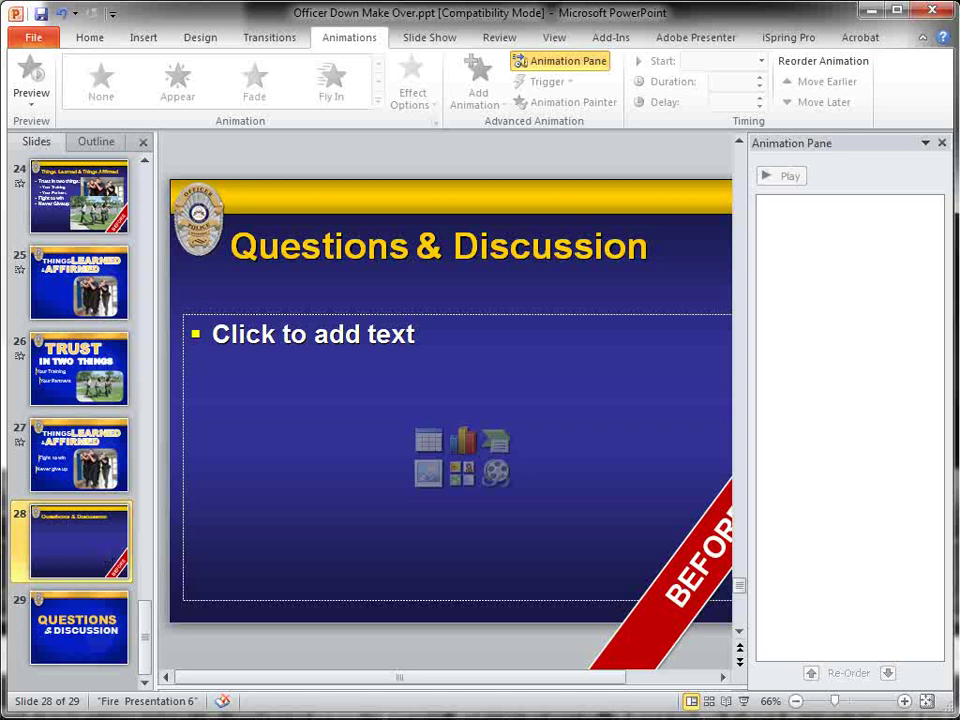
# Close the Animation Pane and open slide 29, the gold-and-white QUESTIONS & DISCUSSION slide.
pyautogui.click(941, 143)
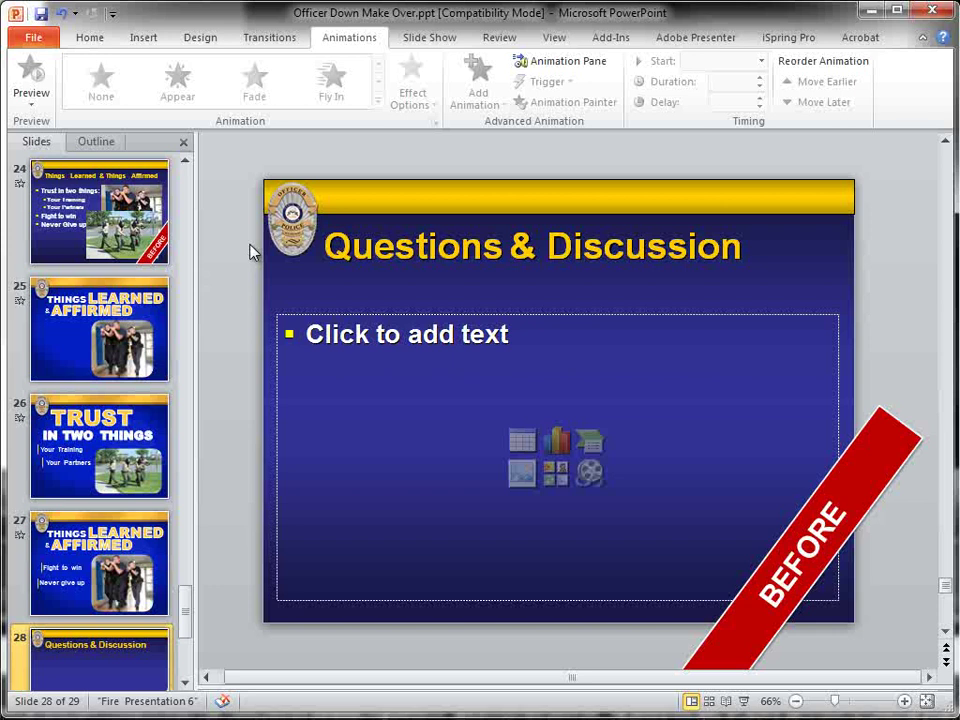
pyautogui.click(185, 683)
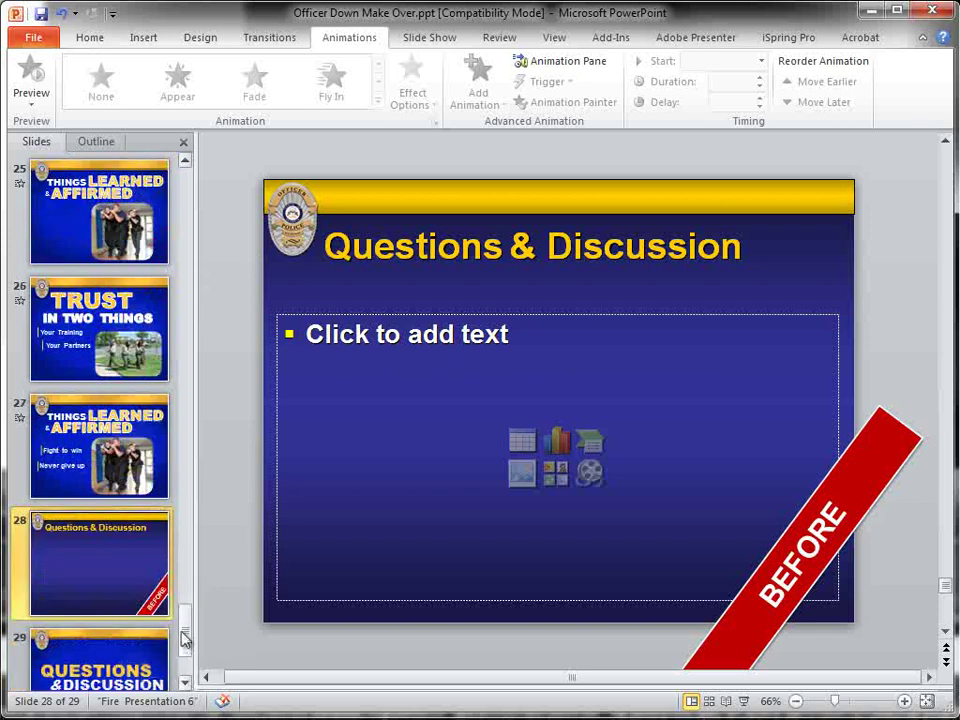
pyautogui.scroll(-1, 140, 480)
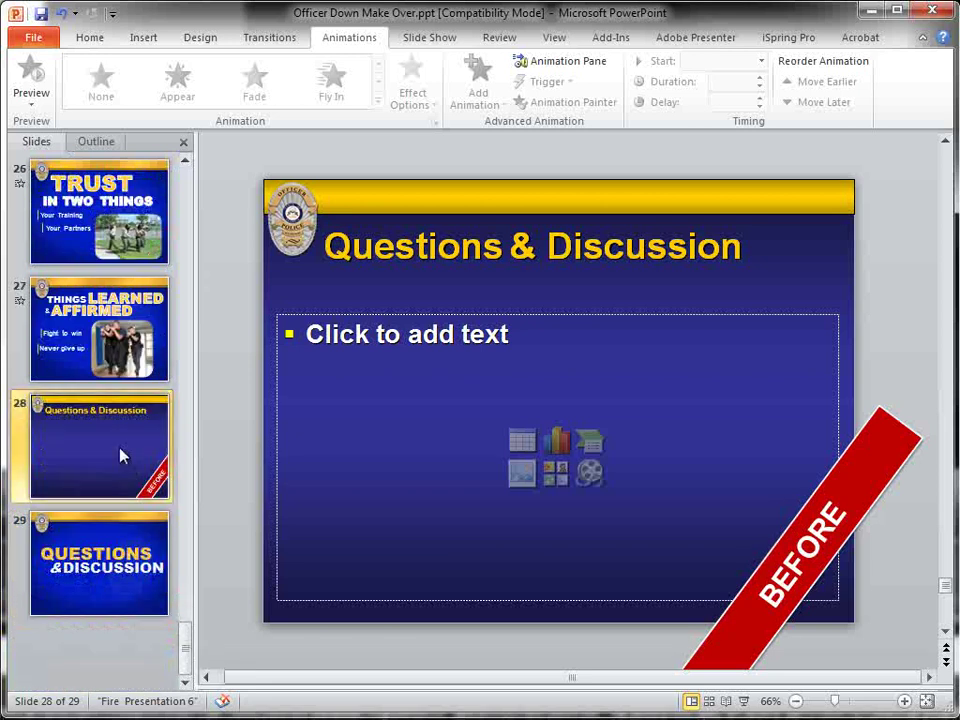
pyautogui.click(135, 552)
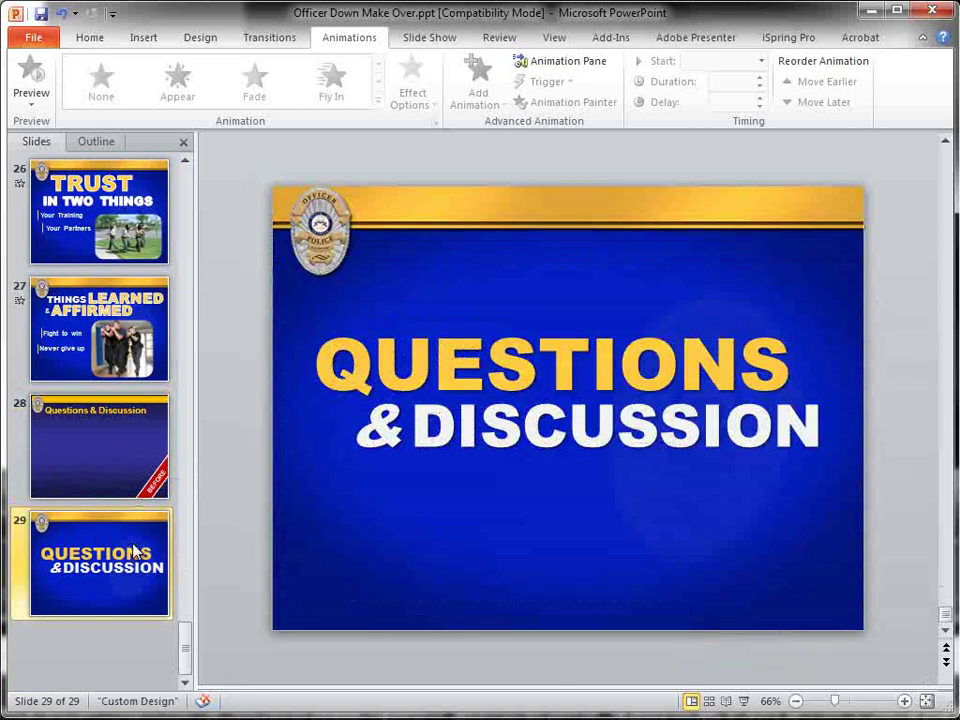